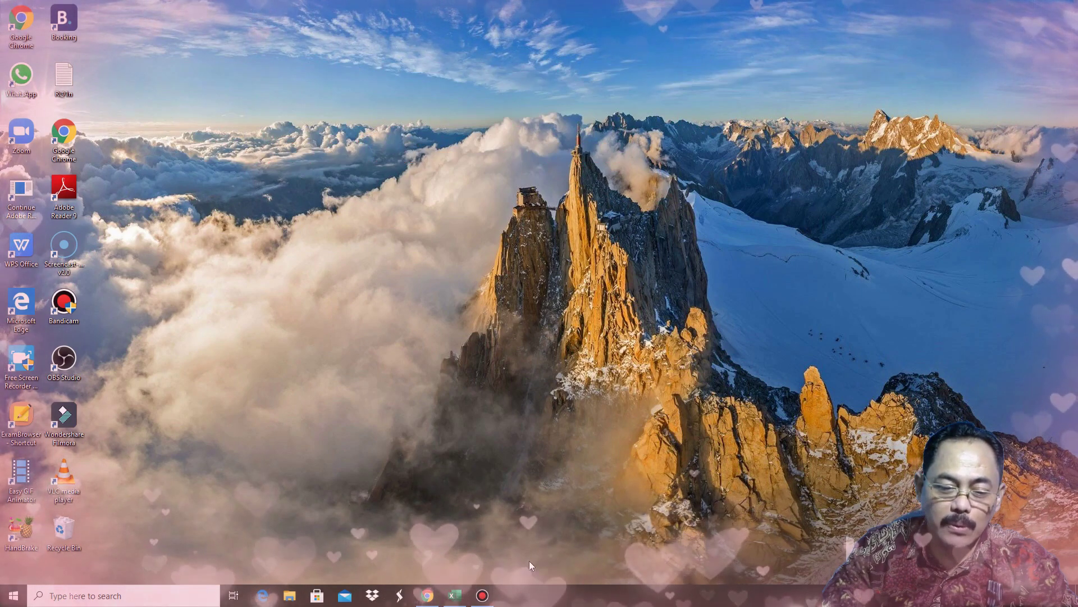
Step: Switch to the Kimia Kelas X exam form in Chrome and check which add-ons are installed
mouse_move(425, 599)
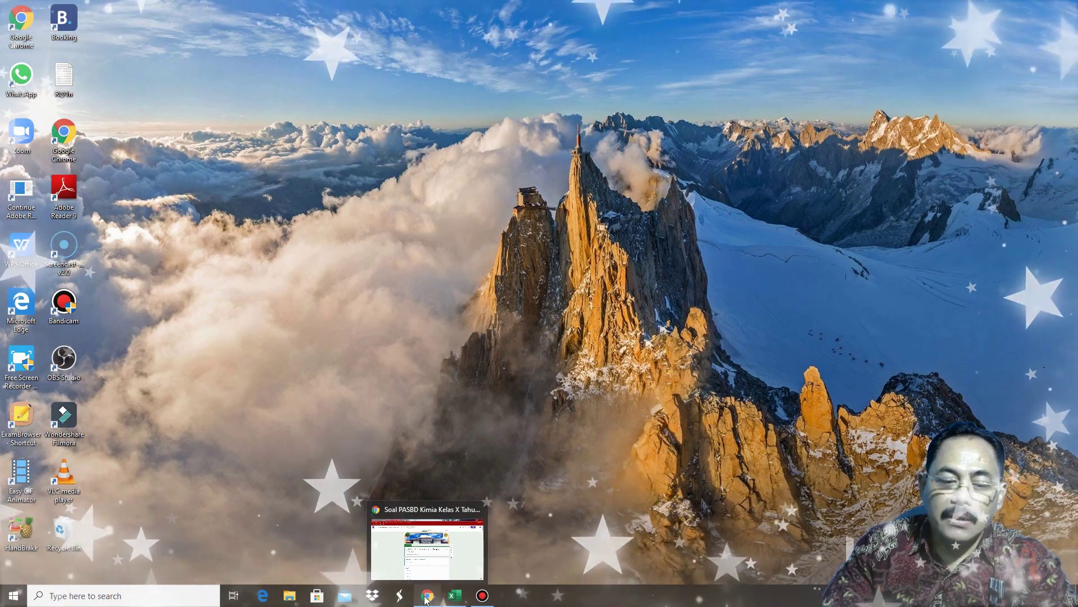
left_click(425, 597)
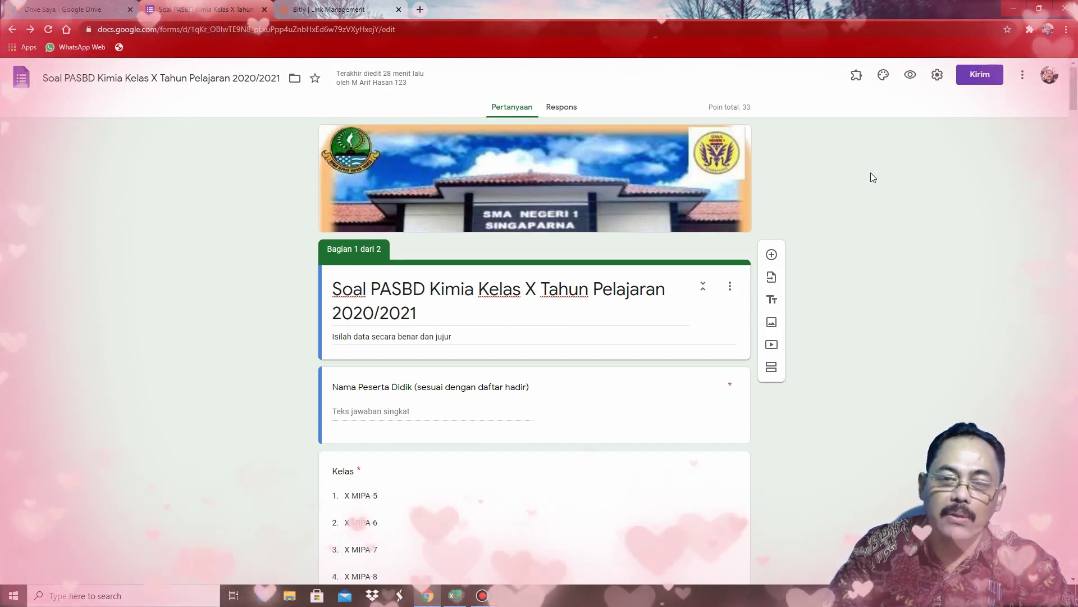
left_click(857, 78)
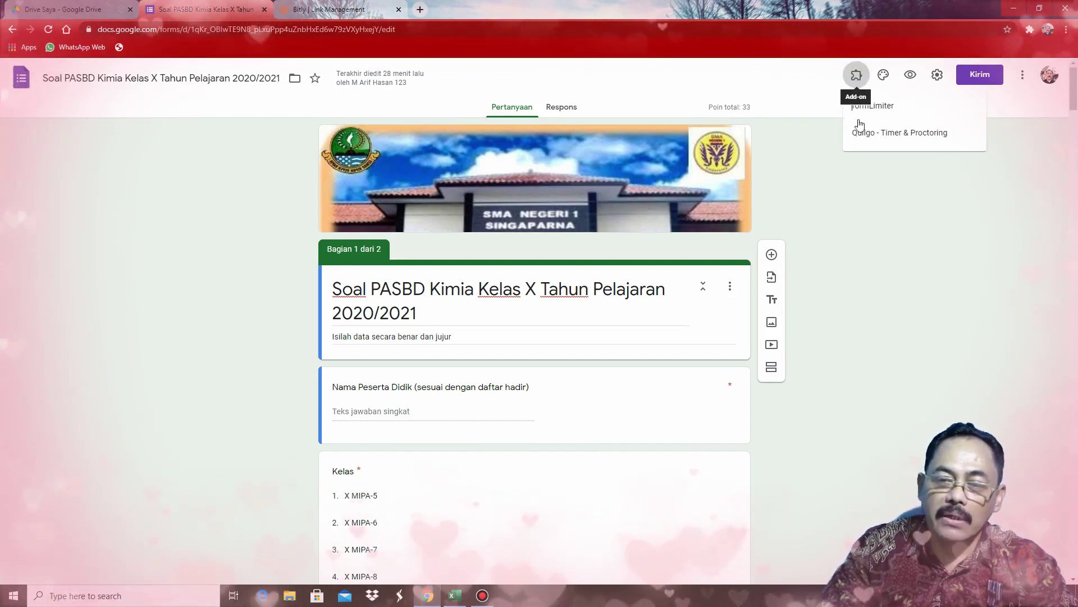
left_click(915, 176)
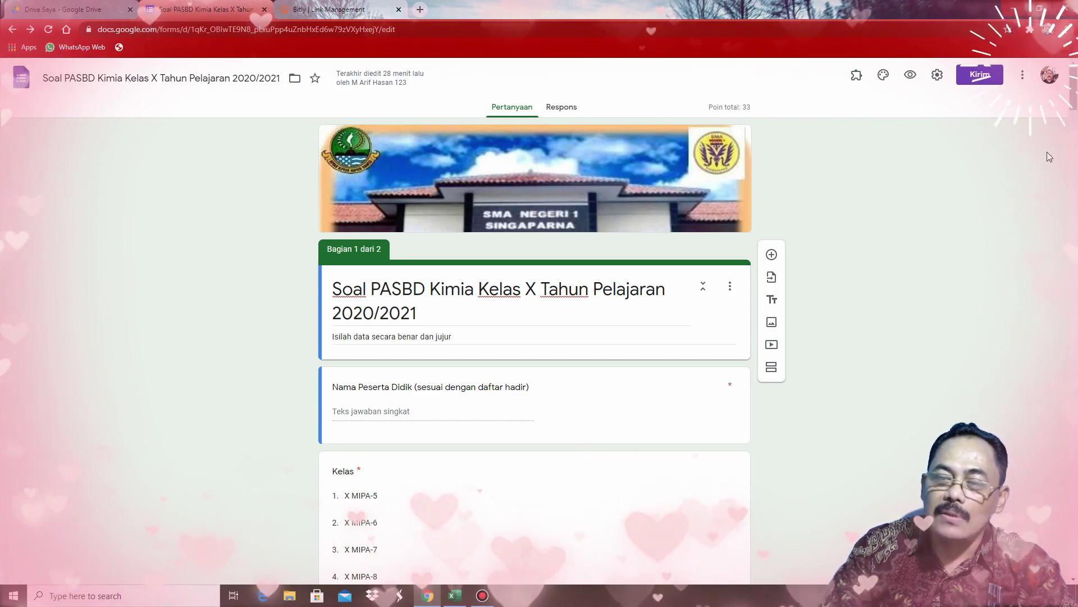
Step: Browse the Google Workspace Marketplace add-ons for Forms and open the Control Accepting Responses page
left_click(1023, 76)
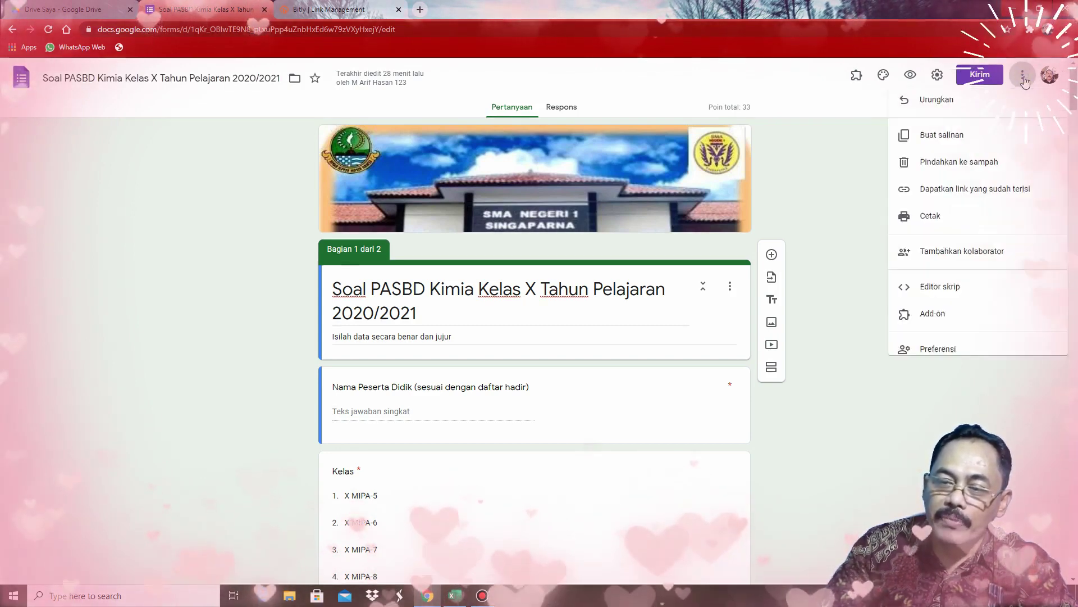
left_click(931, 325)
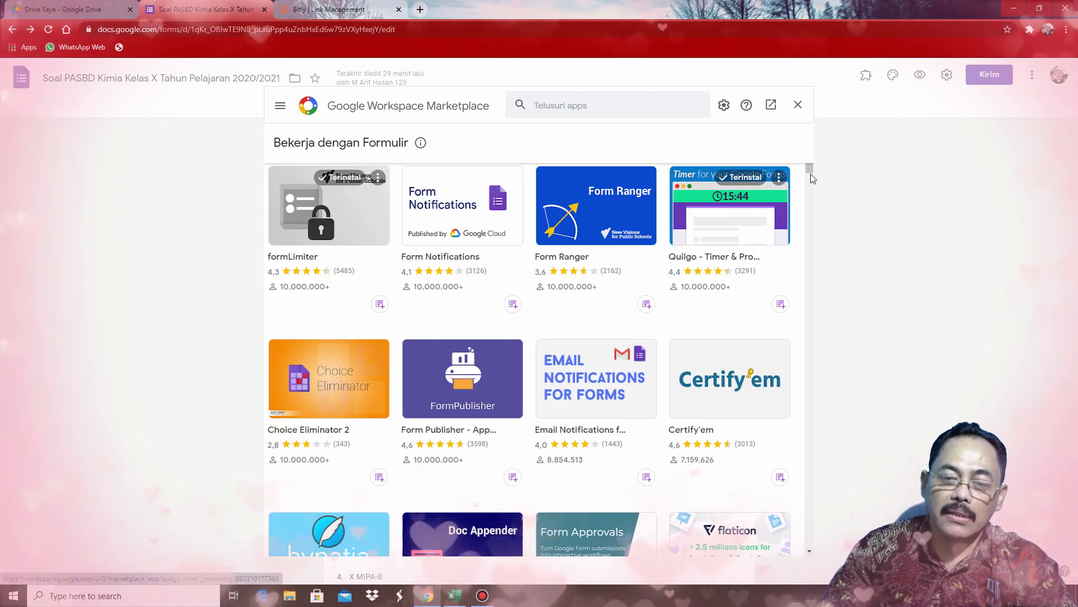
left_click_drag(809, 166, 818, 203)
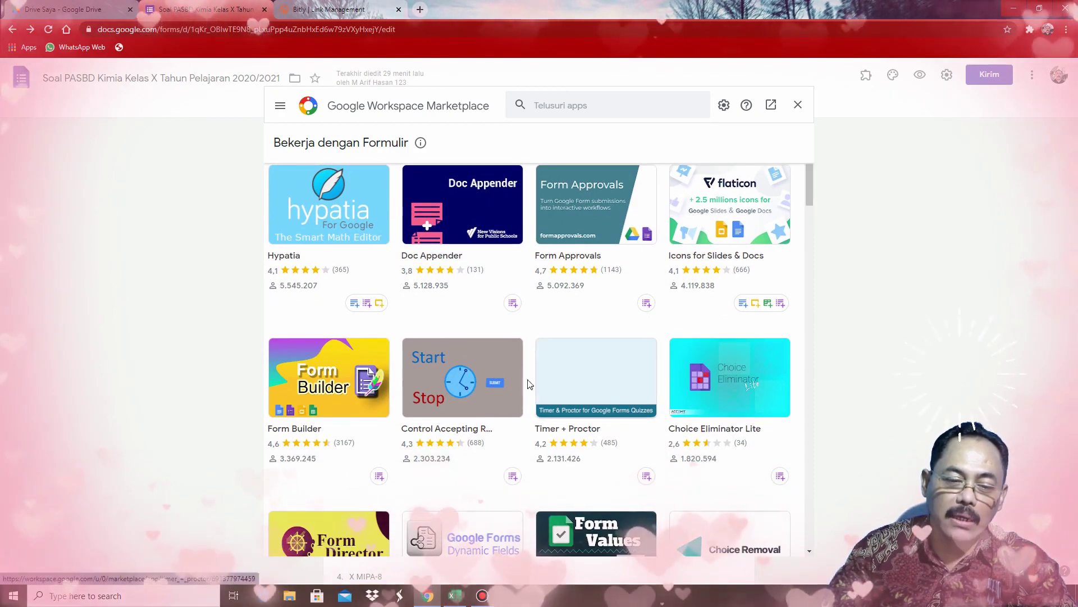
left_click(460, 381)
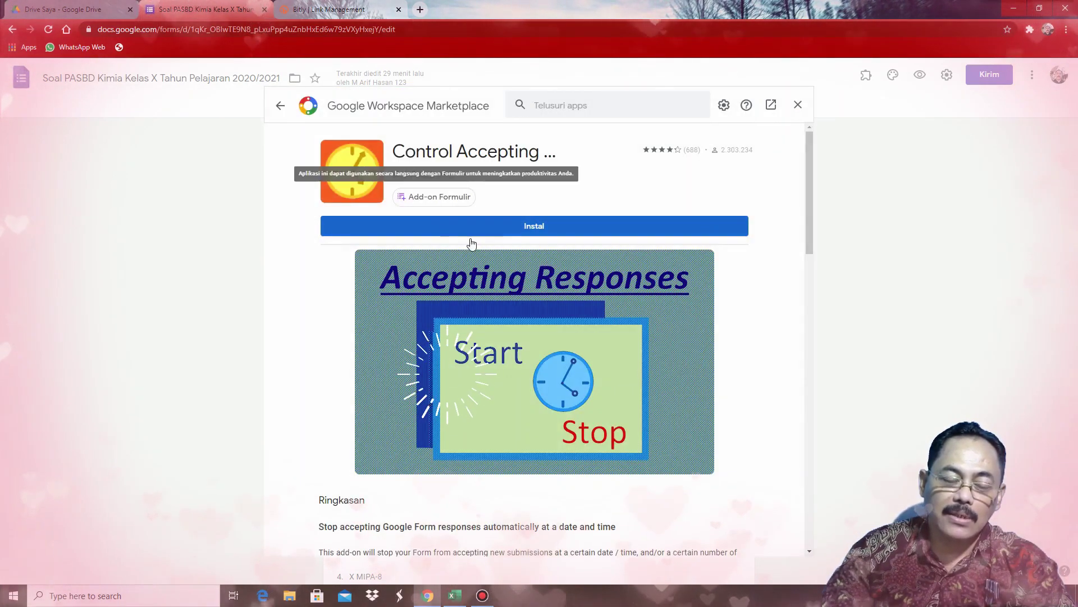
Step: Install the Control Accepting Responses add-on with the existing Google account, allow its requested permissions and close the marketplace
left_click(546, 228)
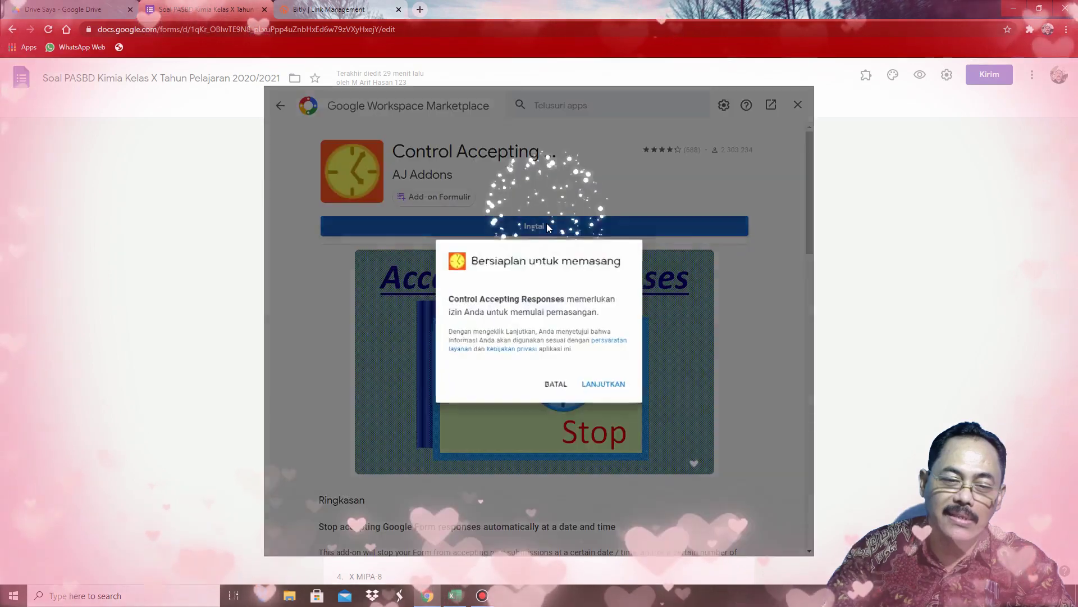
left_click(623, 386)
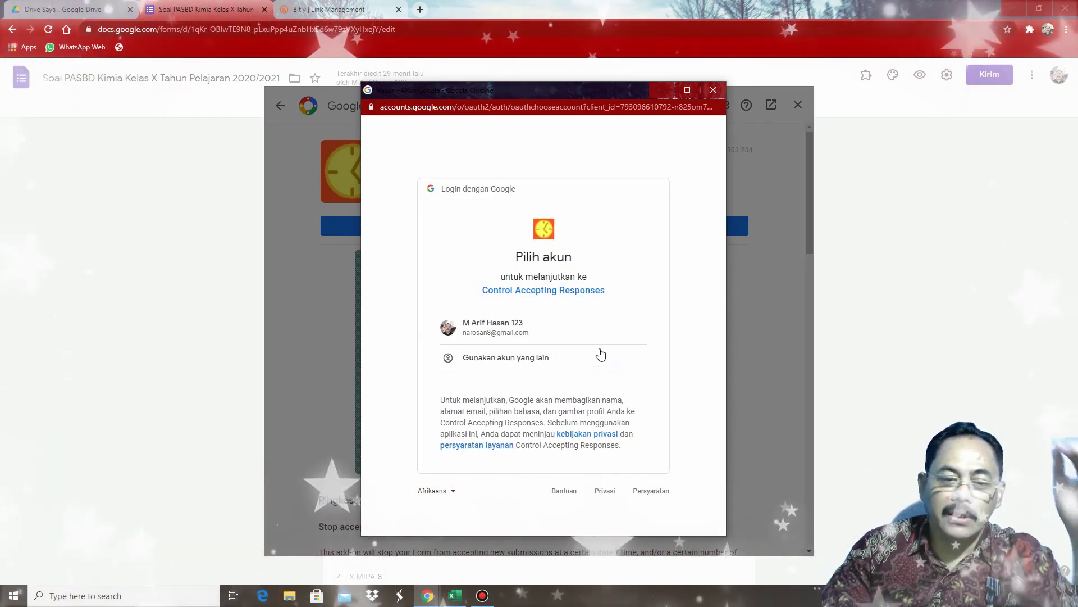
left_click(486, 330)
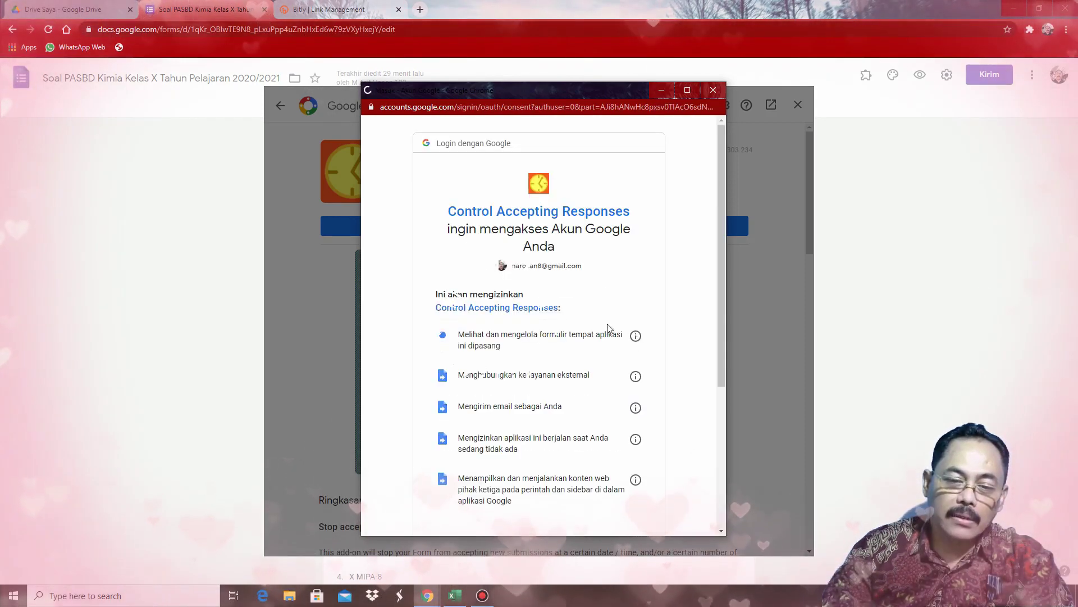
left_click_drag(721, 191, 726, 406)
left_click(614, 454)
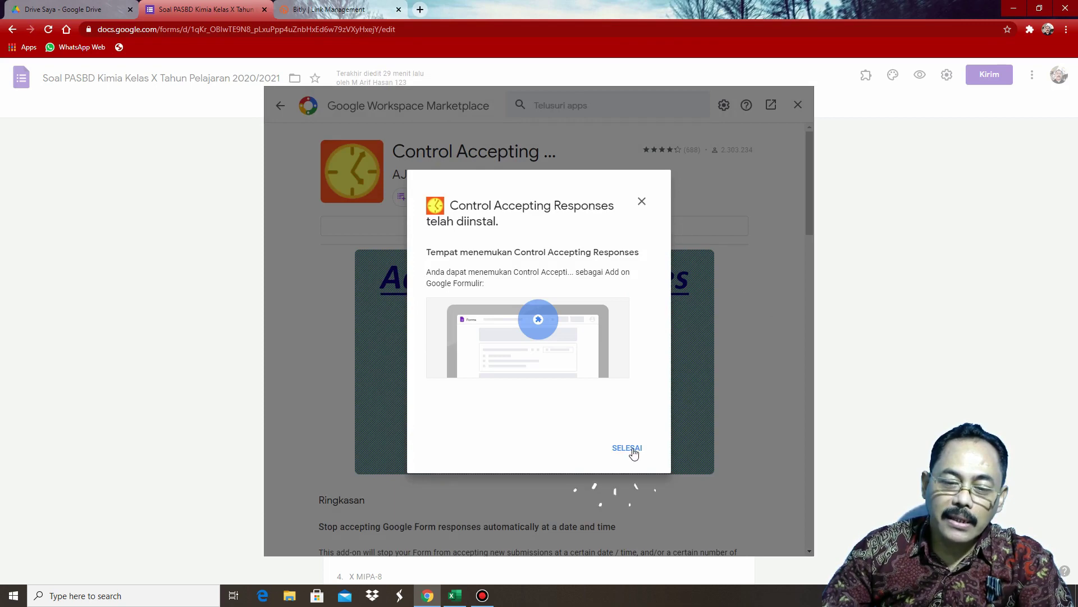
left_click(625, 449)
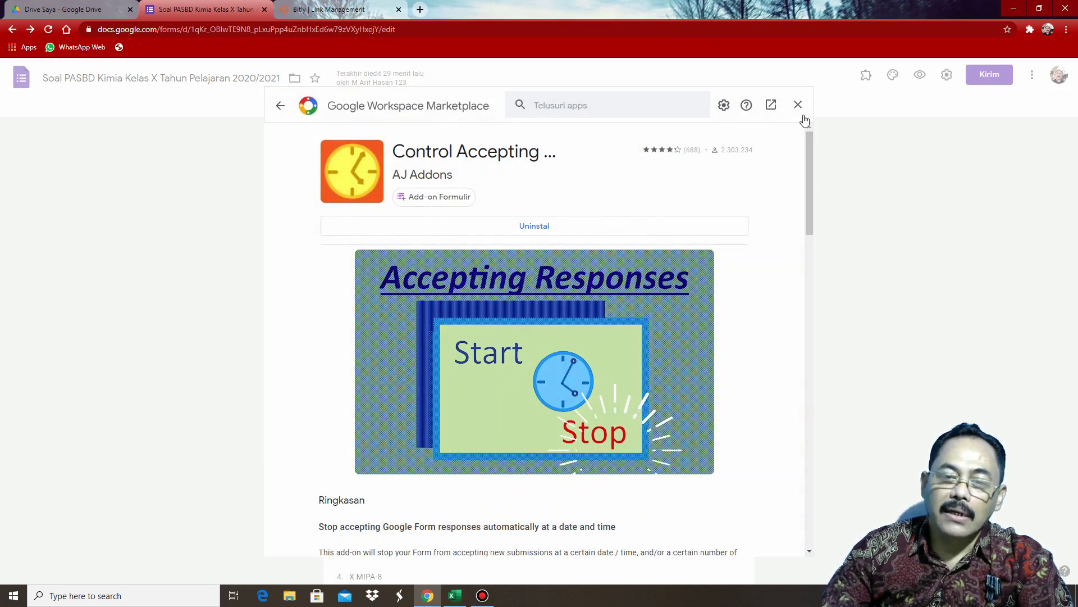
left_click(800, 105)
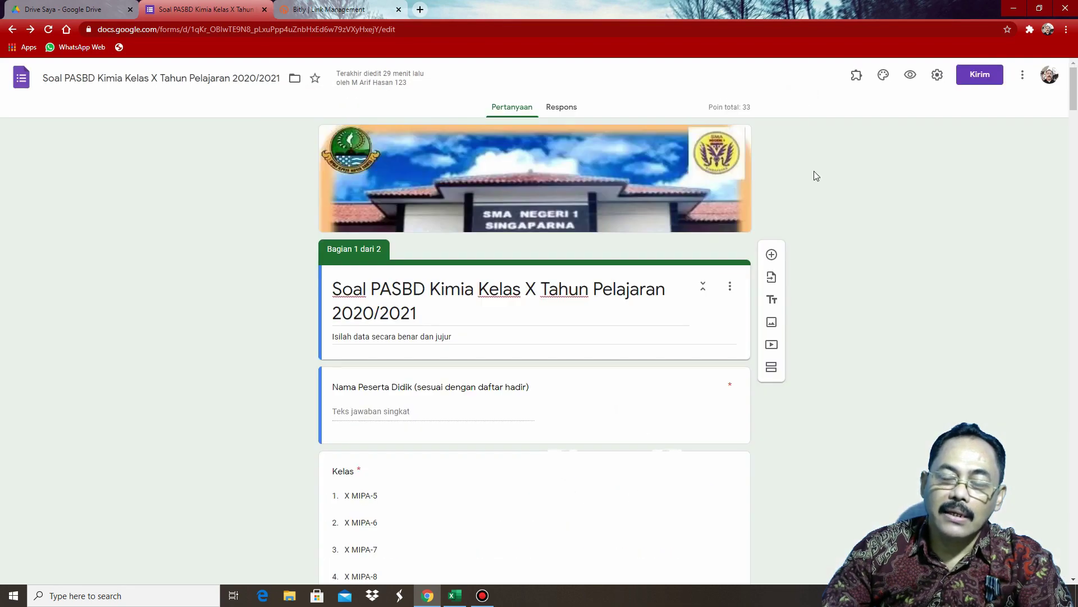
Step: Open the Settings and Info of the Control Accepting Responses add-on and show its Basic settings
left_click(858, 78)
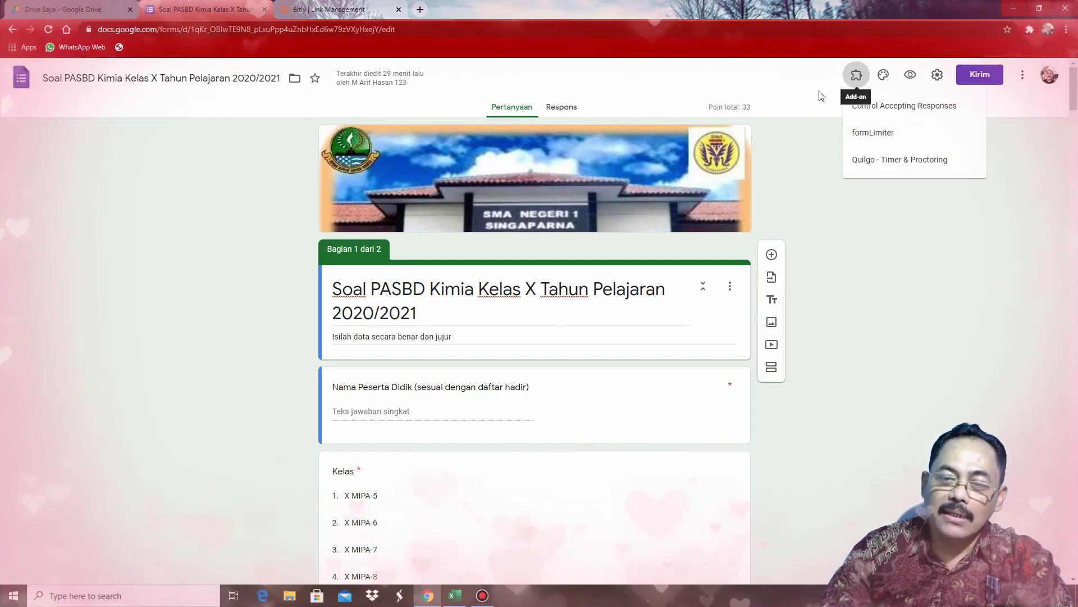
left_click(942, 111)
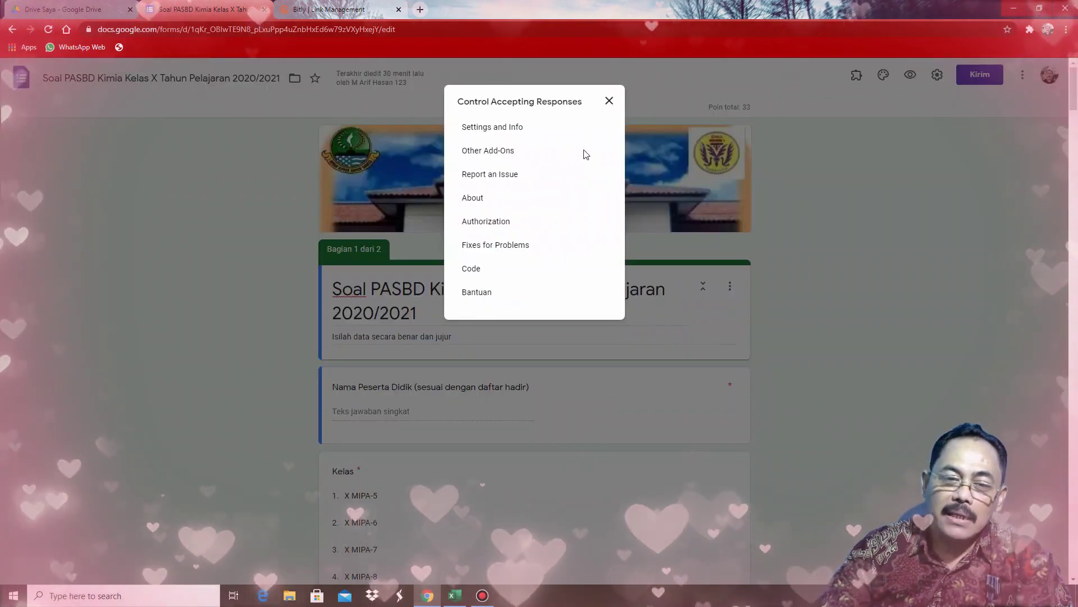
left_click(510, 128)
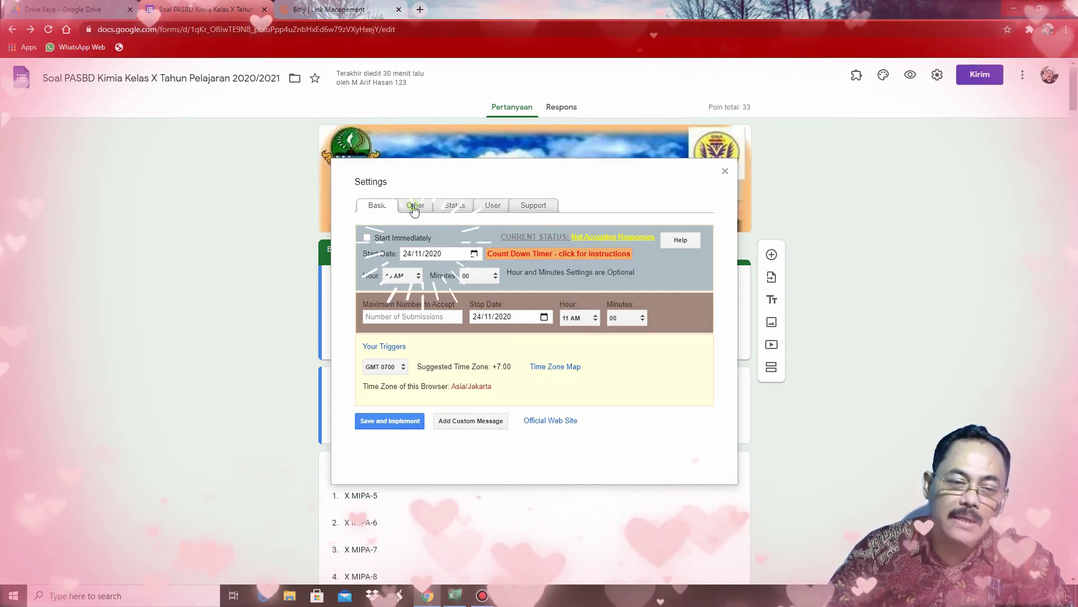
left_click(414, 208)
left_click(381, 207)
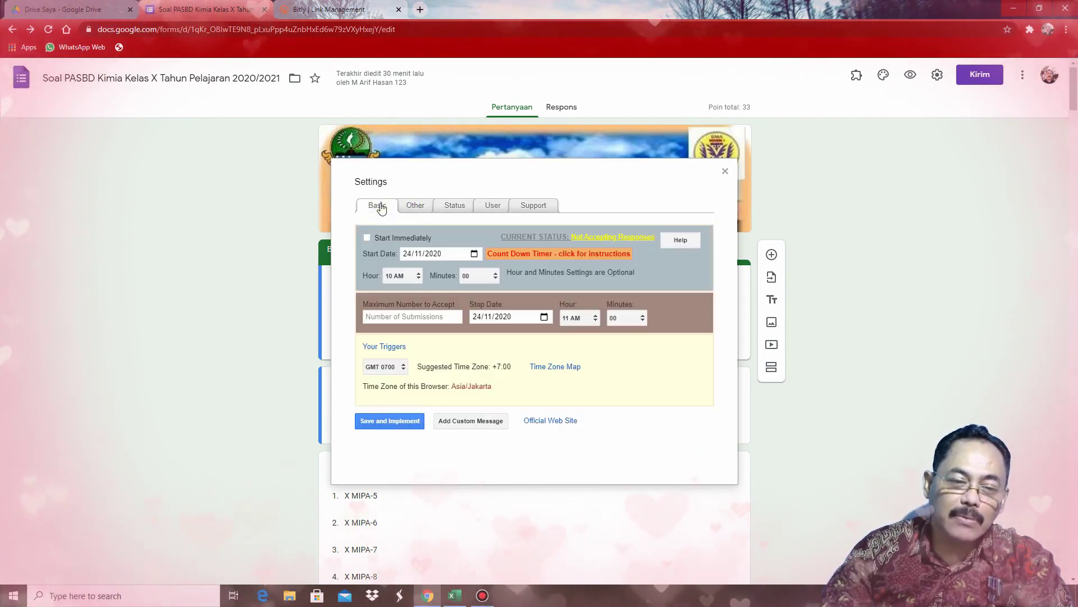
Step: Switch to the Excel exam schedule and look up the date and time of the KIMIA exam for class X
left_click(453, 597)
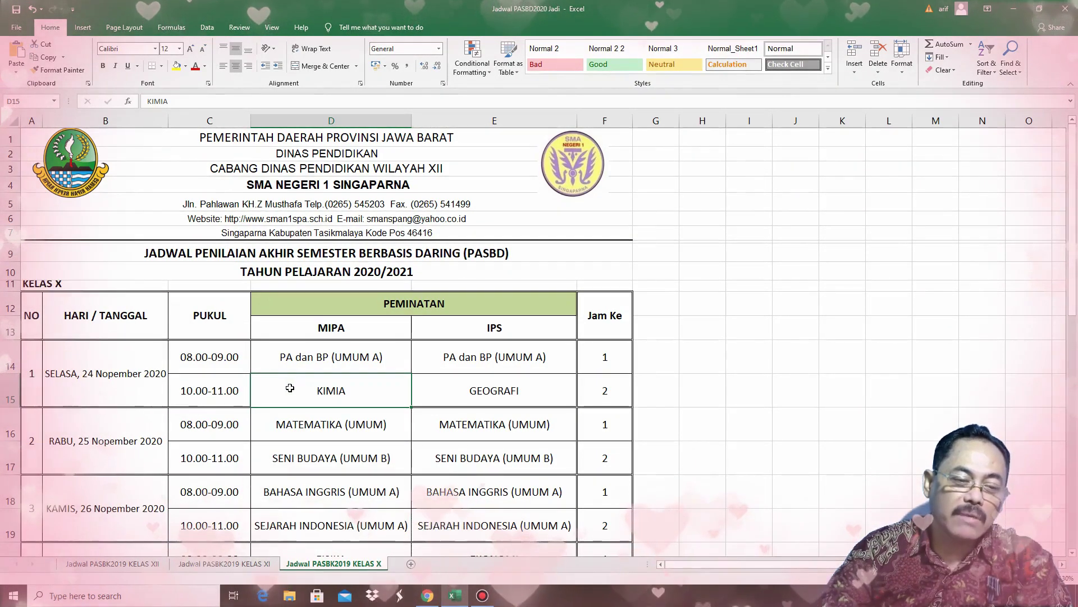
left_click(206, 392)
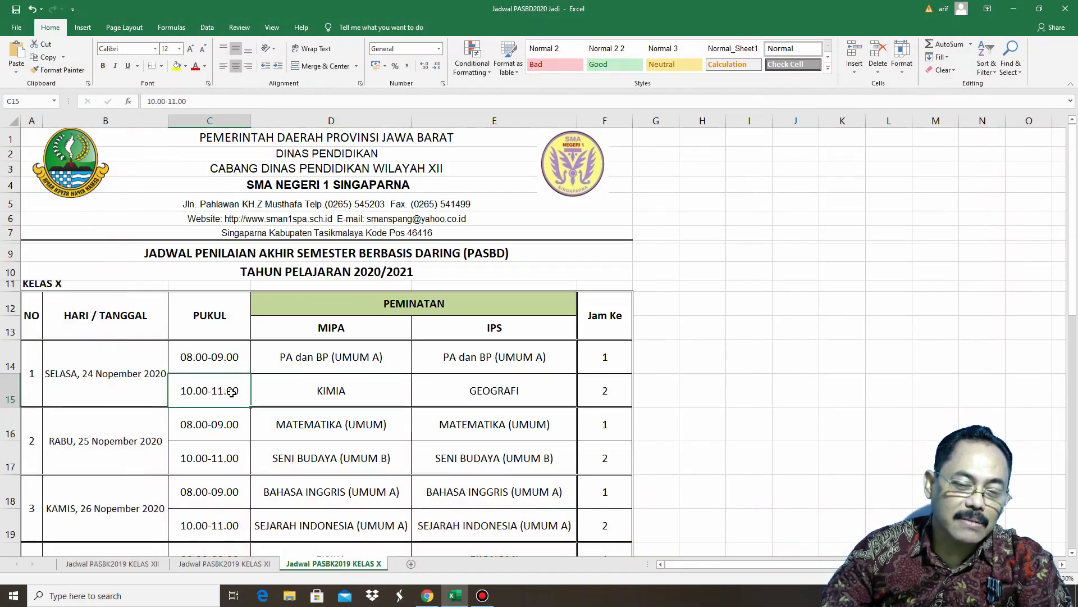
left_click(322, 392)
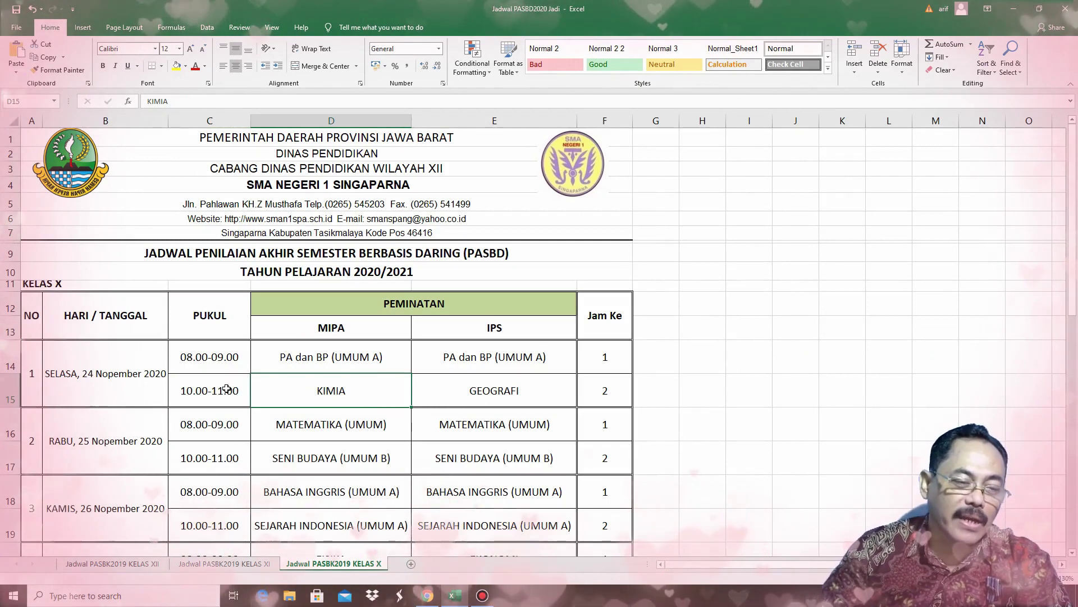
left_click(125, 382)
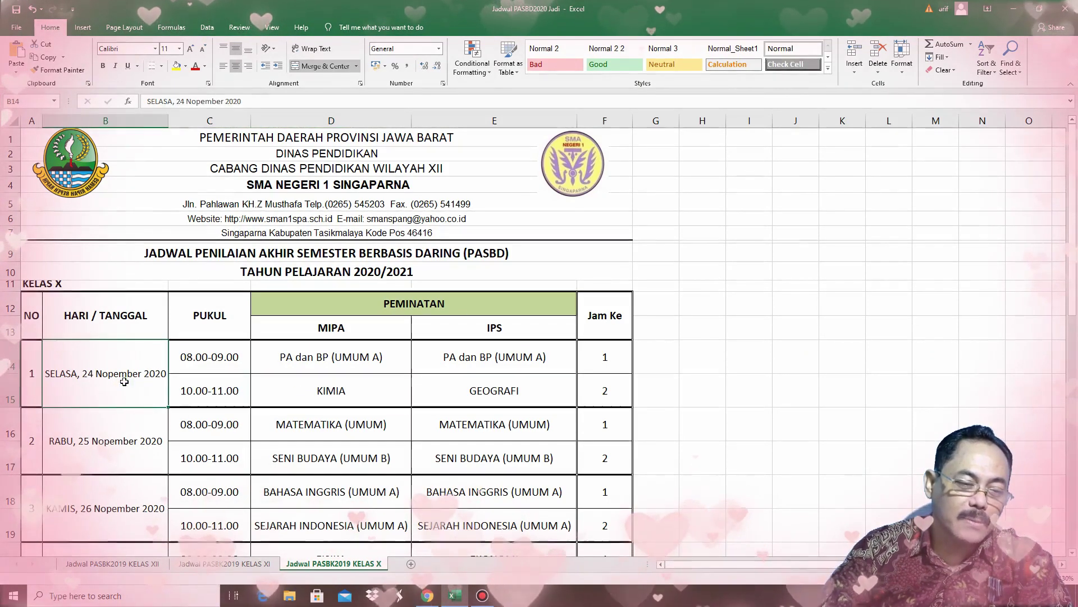
left_click(215, 392)
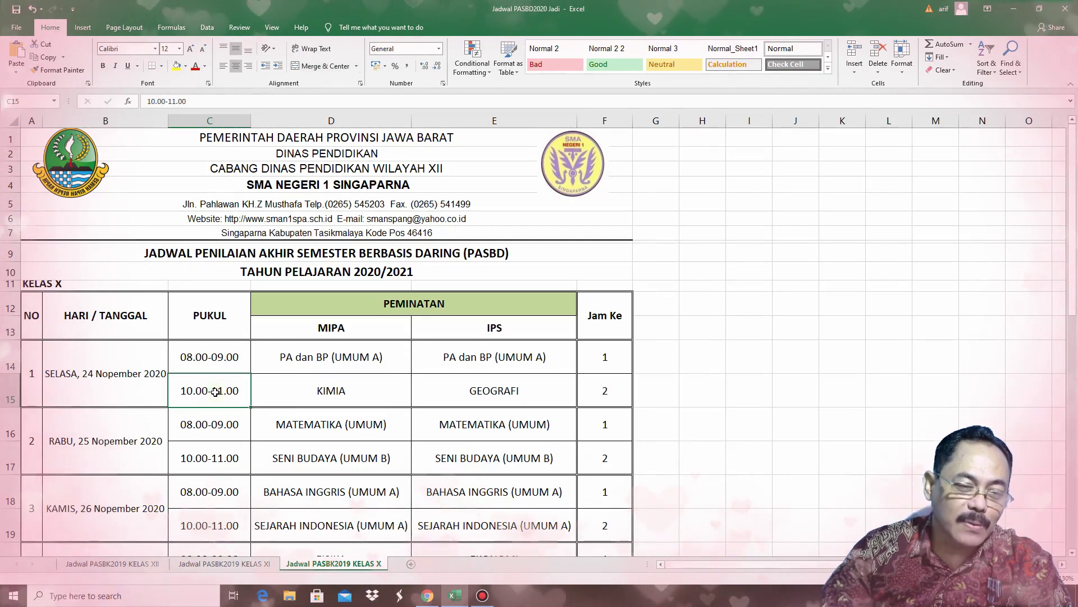
left_click(330, 392)
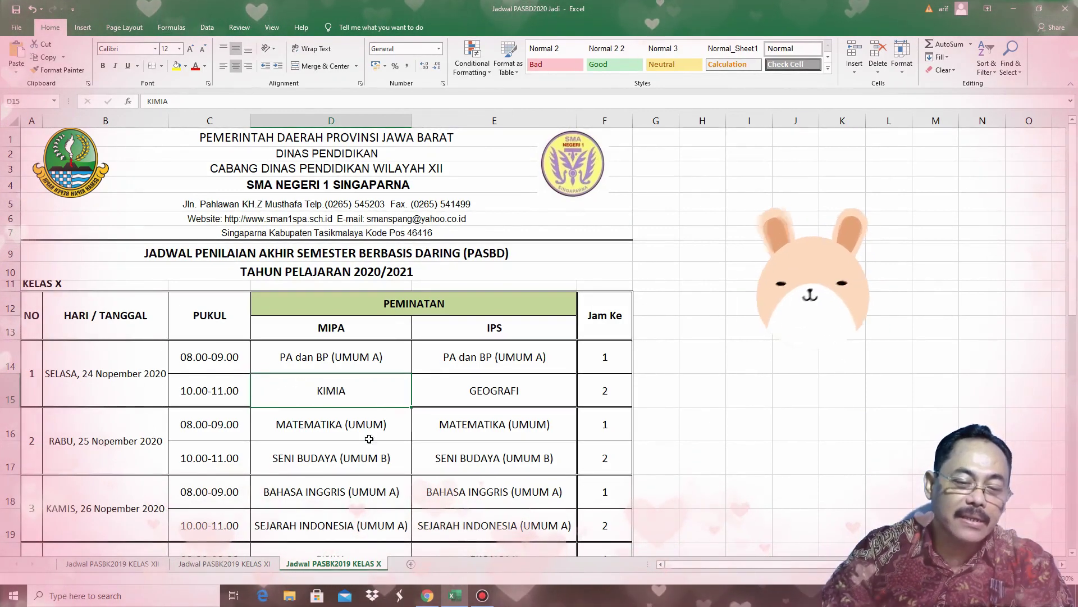
Step: View the schedule sheets for classes XI and XII, then return to the class X sheet
mouse_move(1072, 264)
left_mouse_down()
mouse_move(1071, 278)
mouse_move(1072, 264)
left_mouse_up()
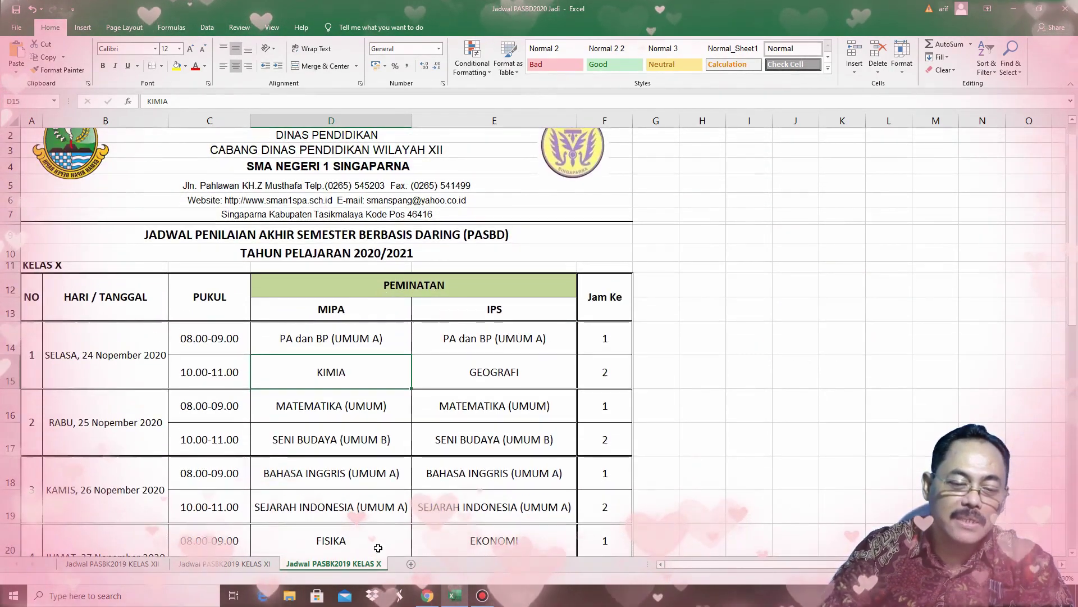
left_click(197, 565)
left_click(155, 565)
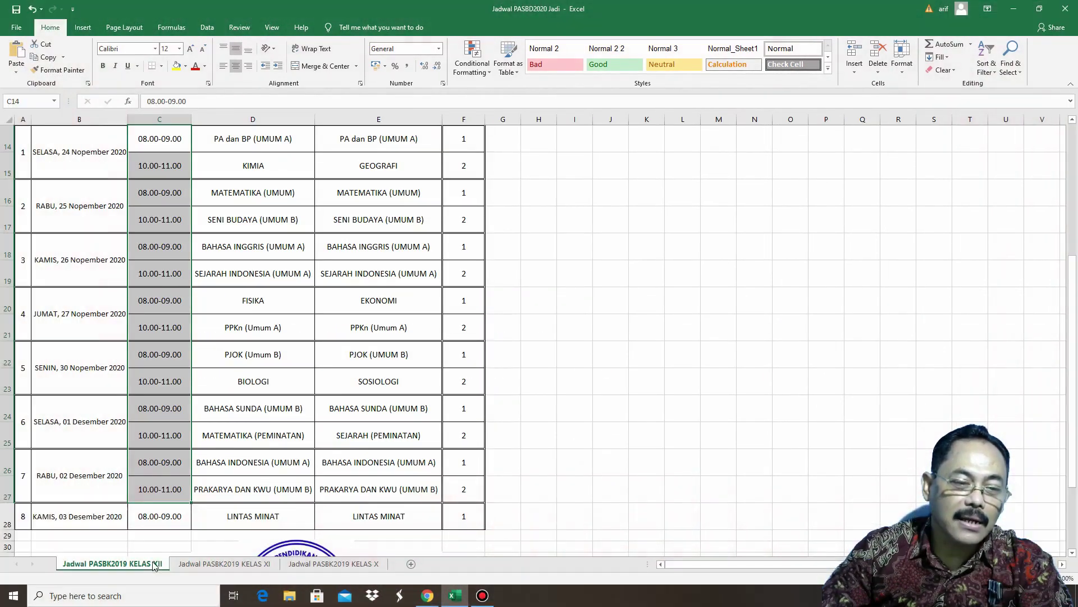
left_click(310, 564)
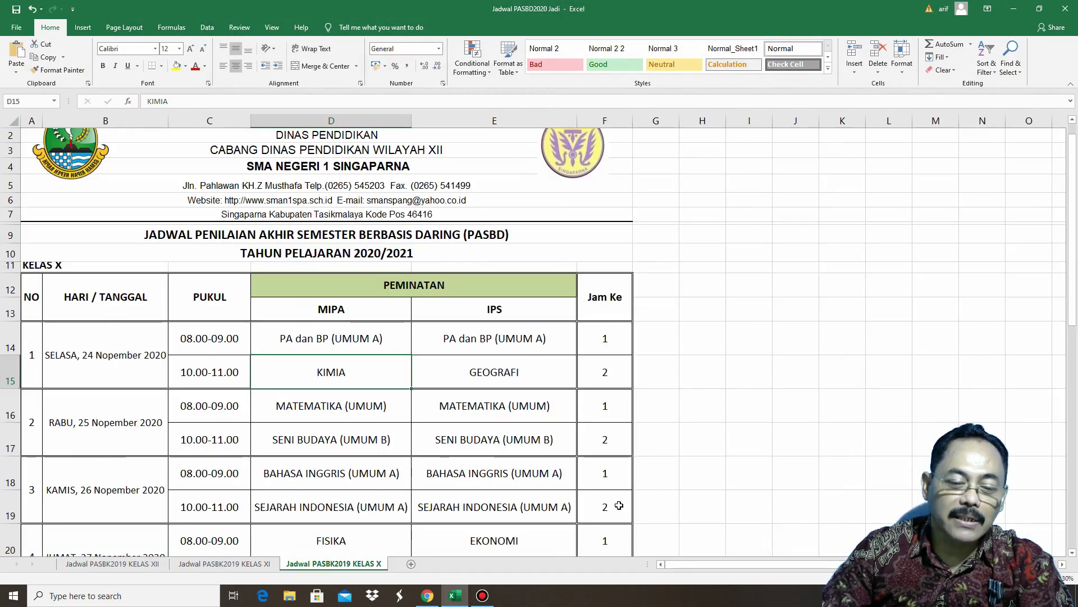
Step: Return to the form's add-on settings in Chrome and set the start date to 24/11/2020
left_click(428, 596)
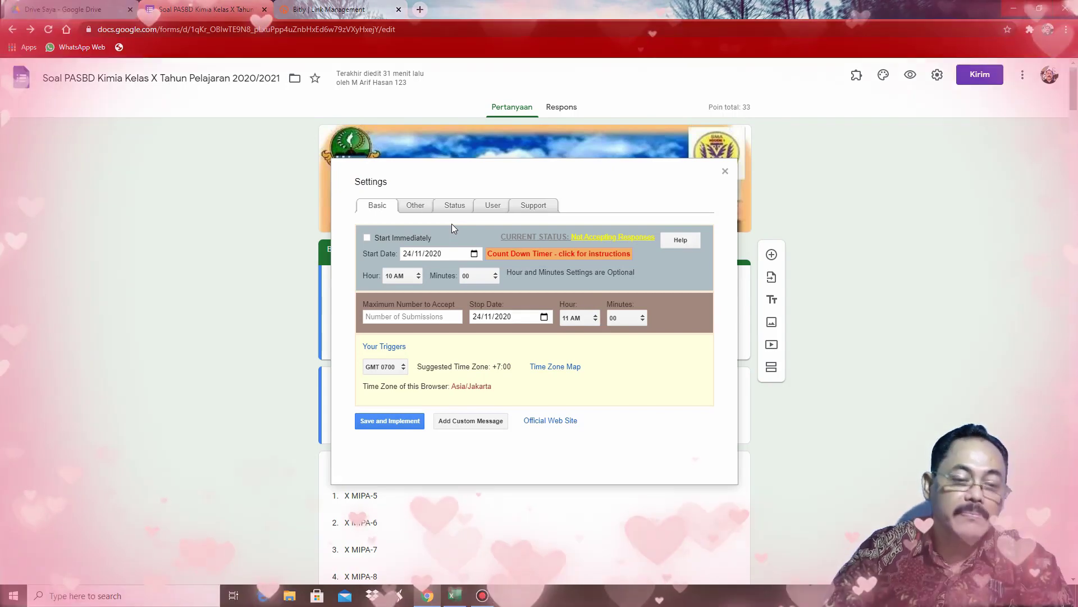
left_click(474, 255)
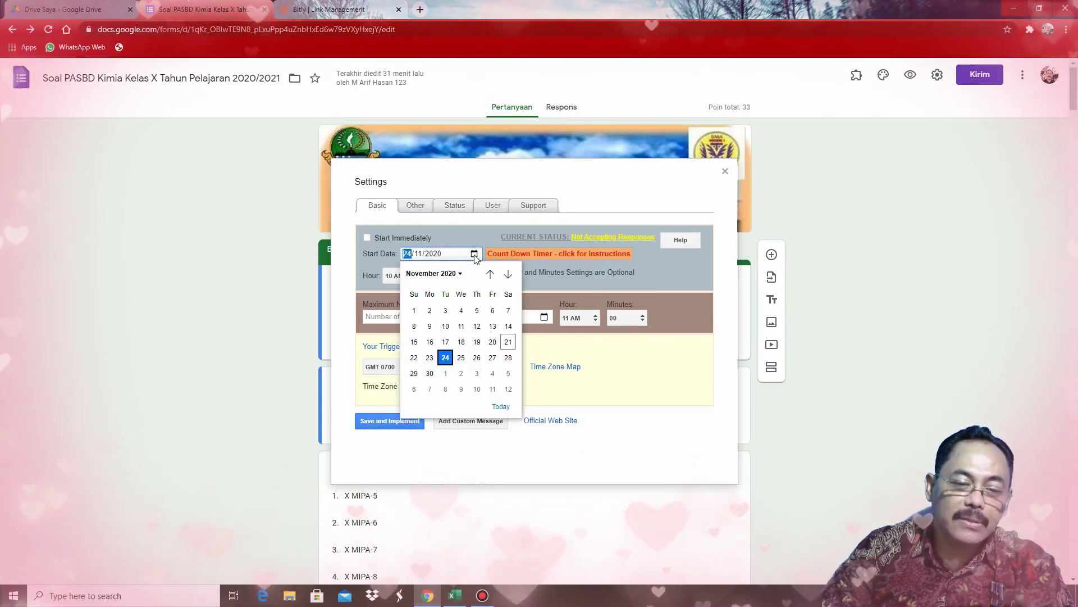
left_click(446, 358)
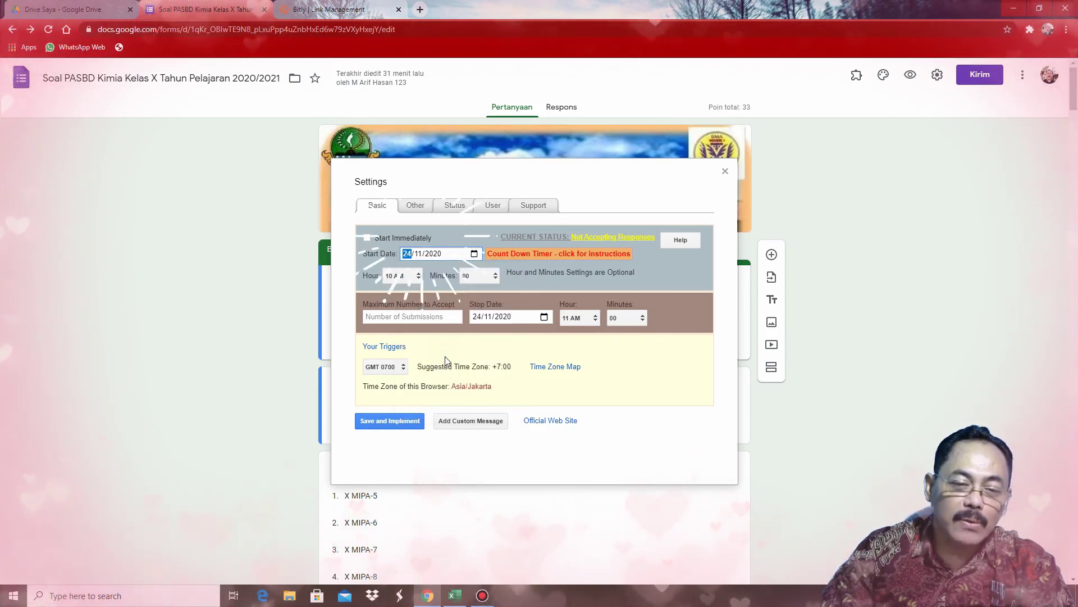
Step: Switch to the Excel exam schedule and check the time slot of the KIMIA exam for class X
left_click(418, 278)
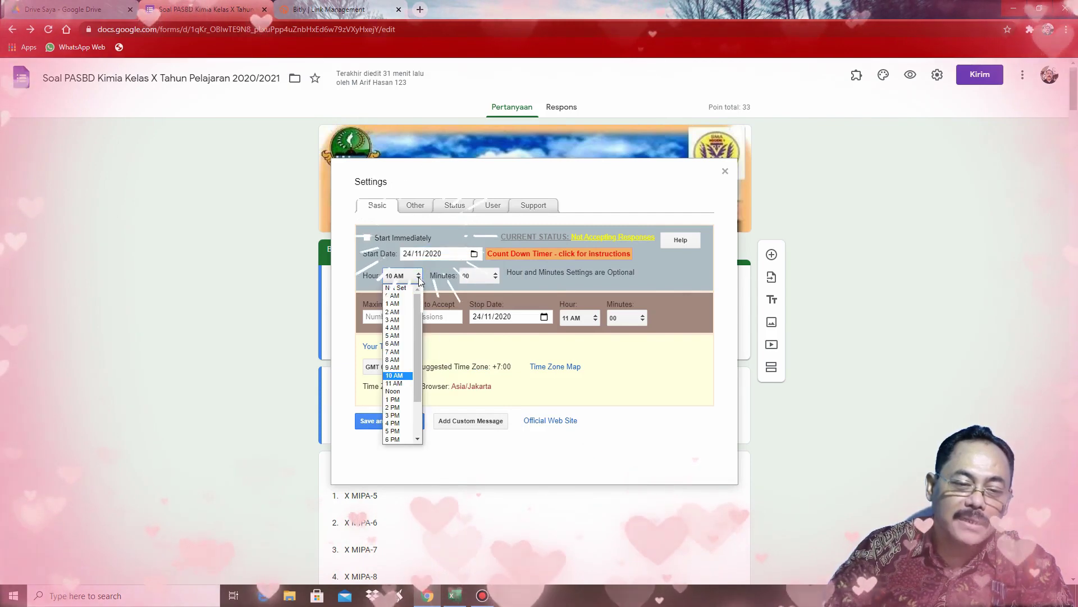
left_click(455, 594)
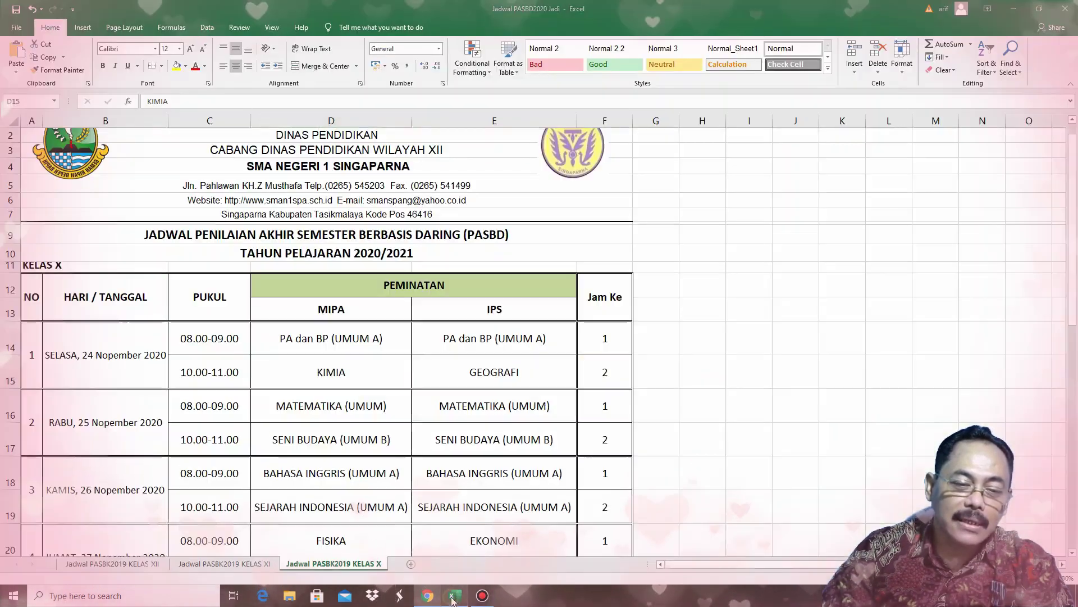
left_click(211, 373)
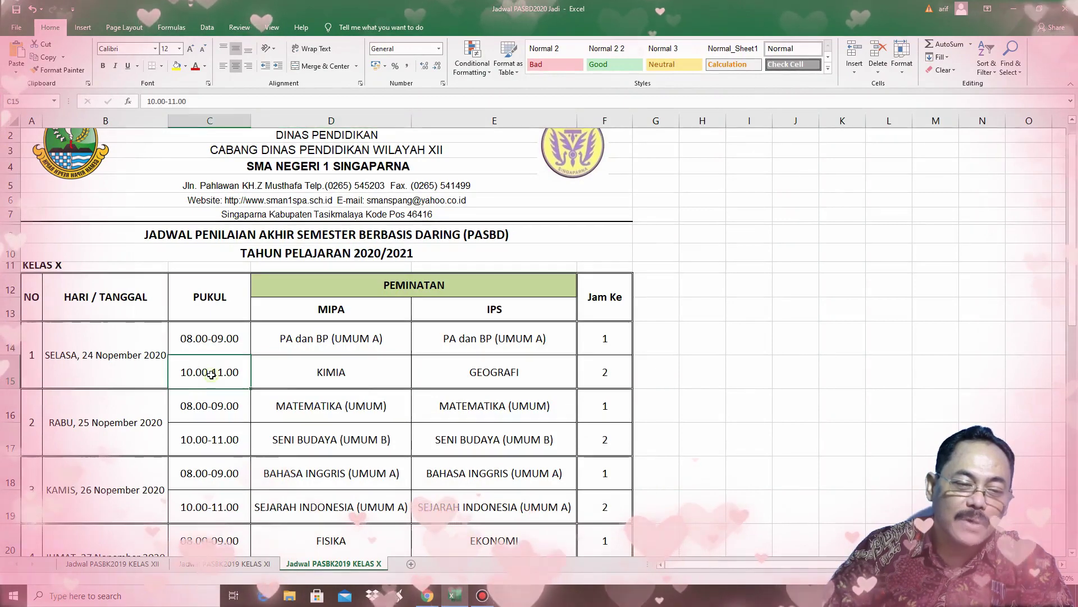
Step: Return to the add-on settings in Chrome and set the start time to 10 AM and 00 minutes
left_click(428, 594)
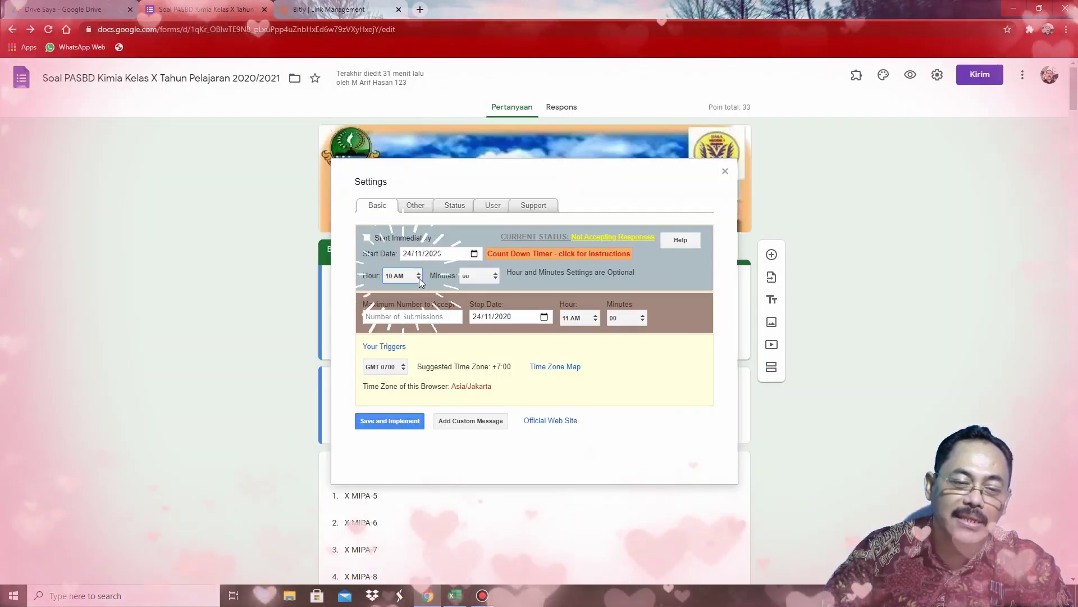
left_click(402, 275)
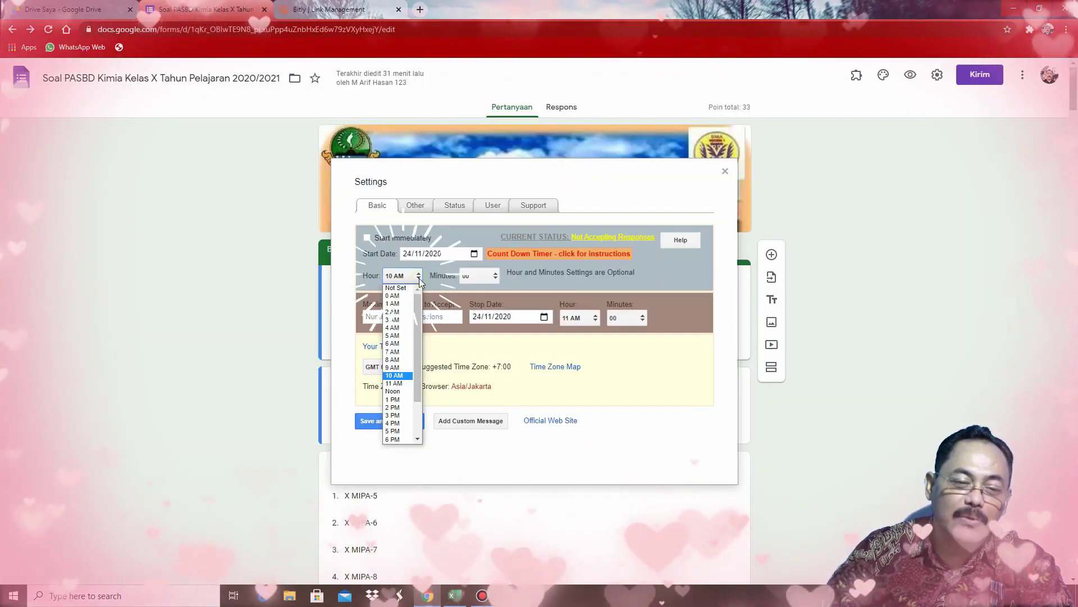
left_click(408, 376)
left_click(482, 276)
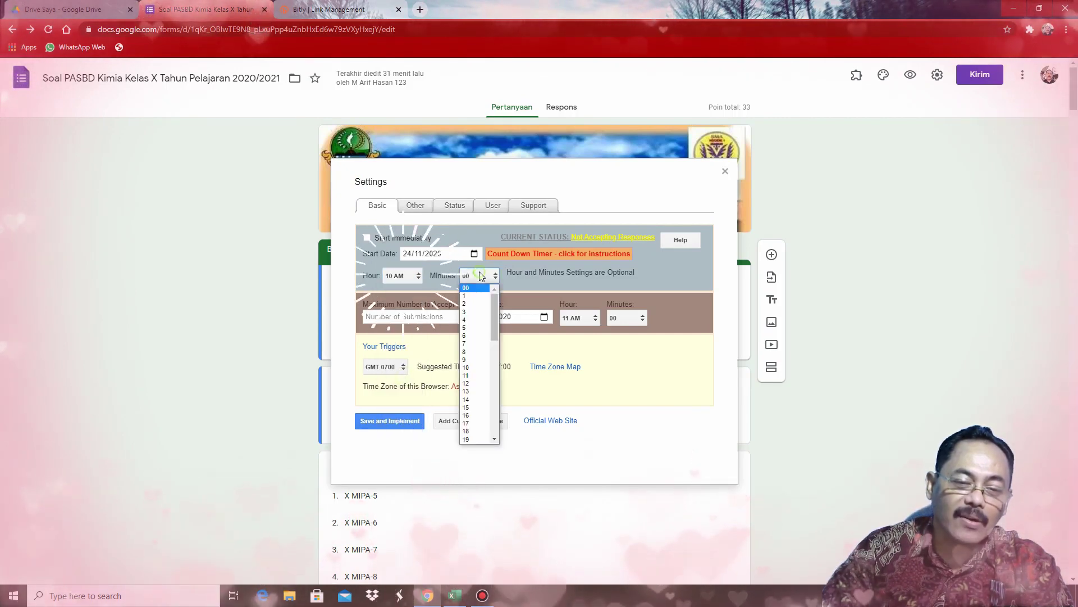
left_click(470, 289)
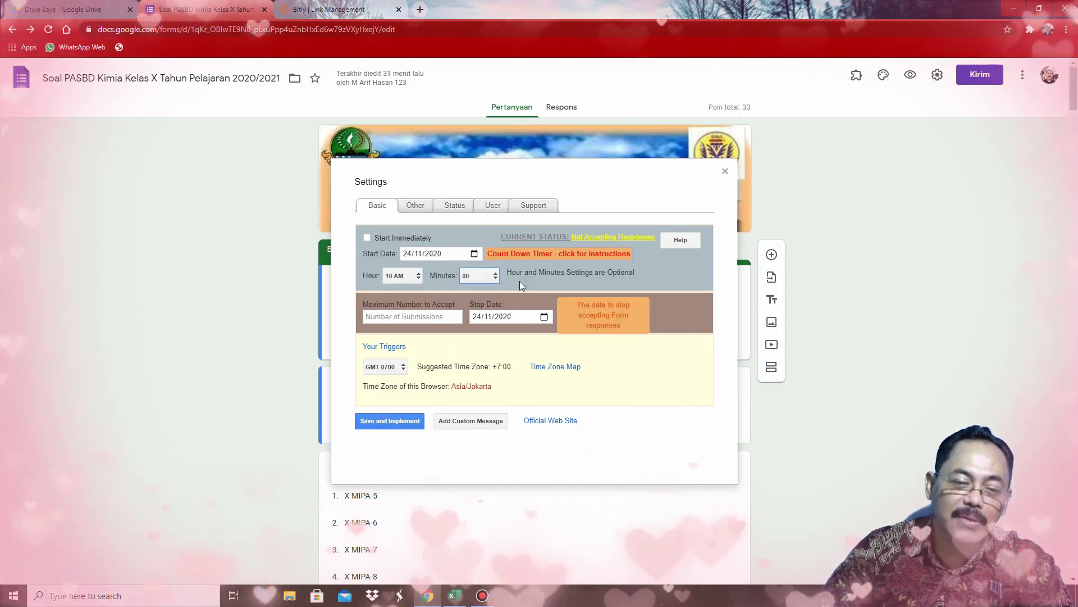
Step: Set the stop date to 24/11/2020 and check the exam's end time in the Excel schedule
left_click(544, 316)
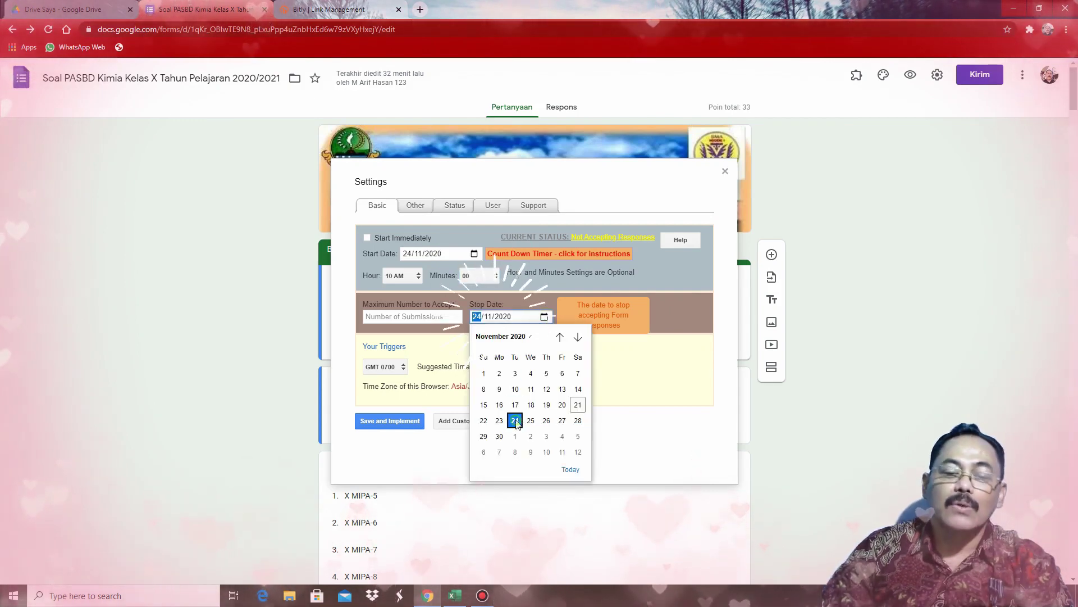
left_click(515, 421)
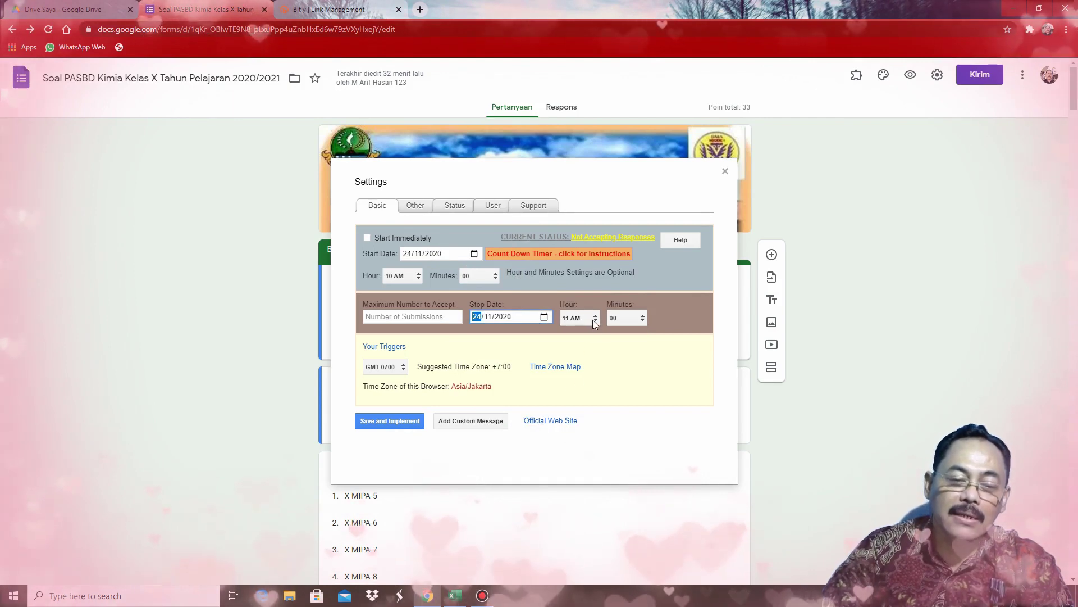
key("alt+Tab")
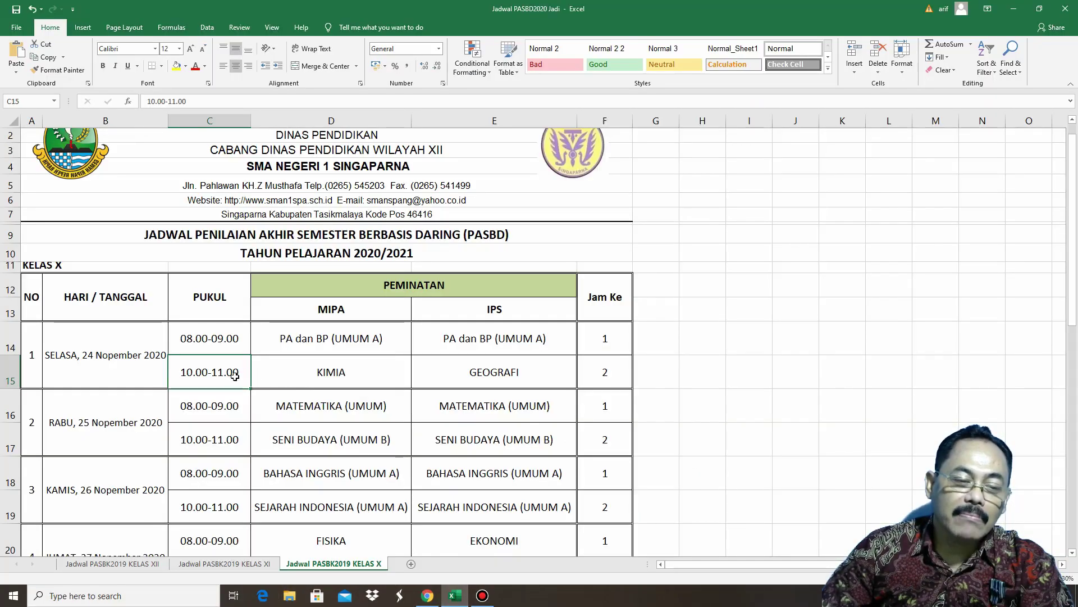
Step: Back in Chrome, set the stop time to 11 AM and 00 minutes, and save and implement the schedule
left_click(427, 596)
left_click(595, 324)
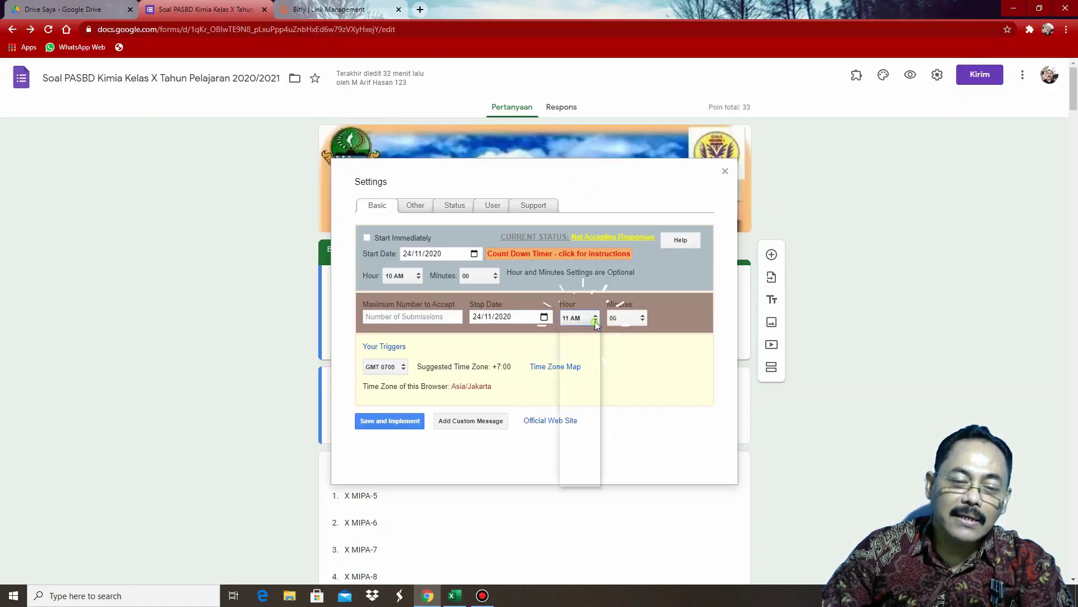
left_click(577, 427)
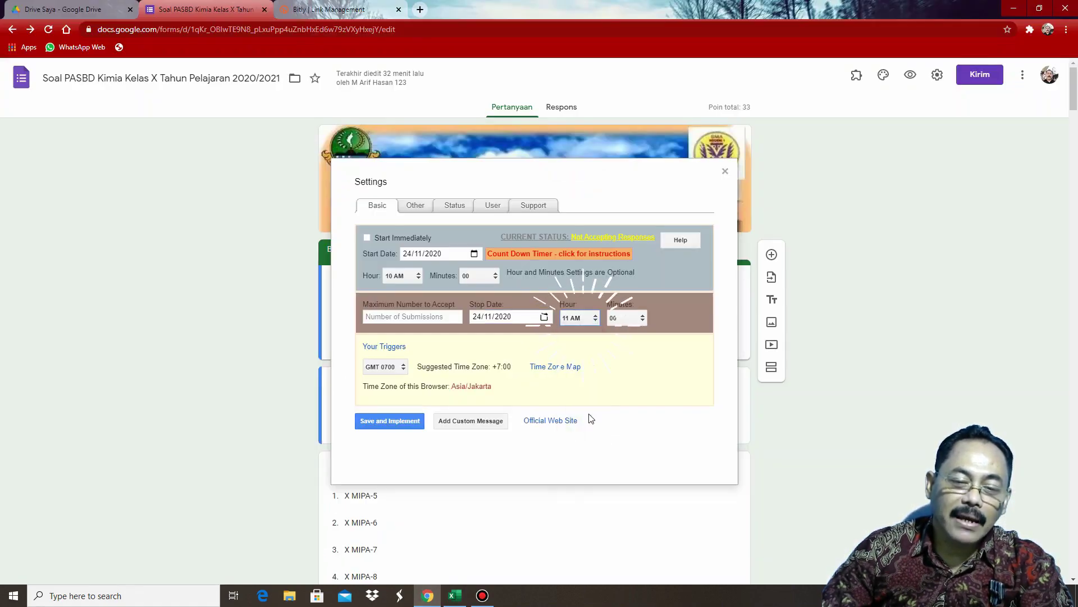
left_click(633, 319)
left_click(624, 330)
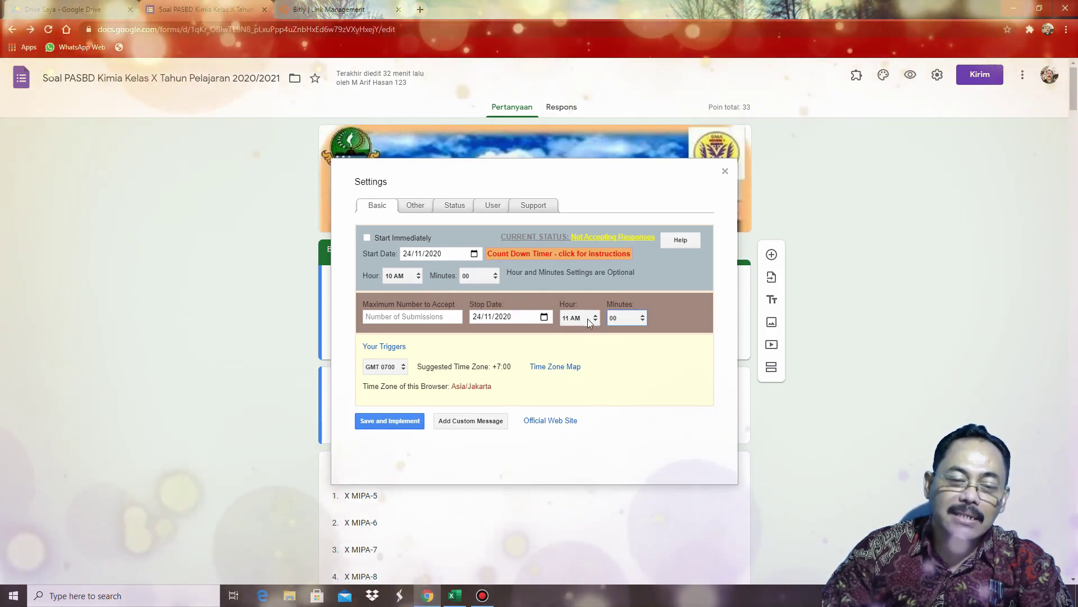
left_click(383, 427)
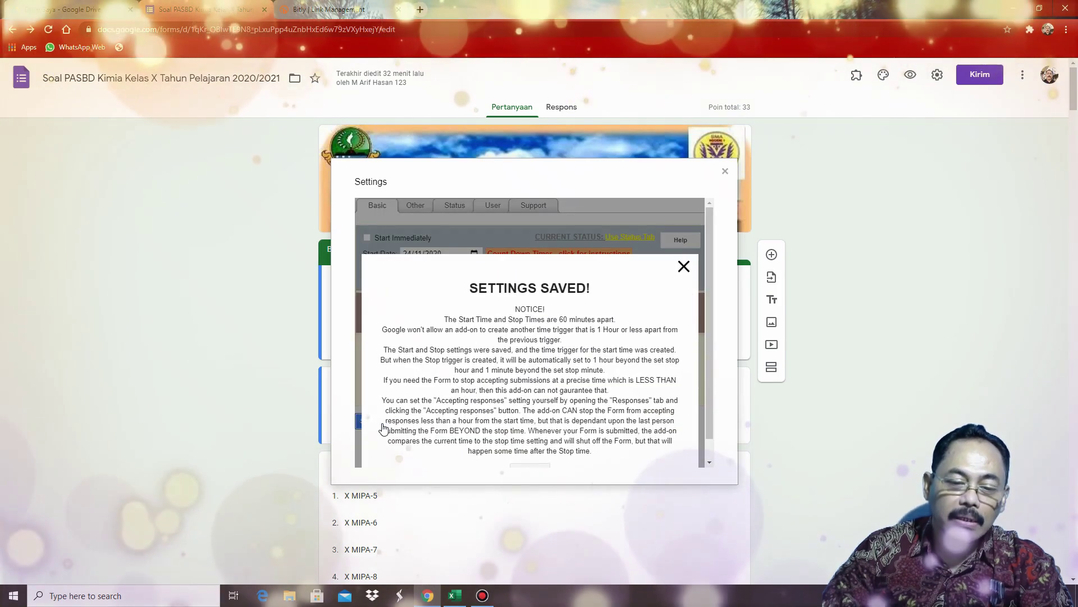
left_click(684, 266)
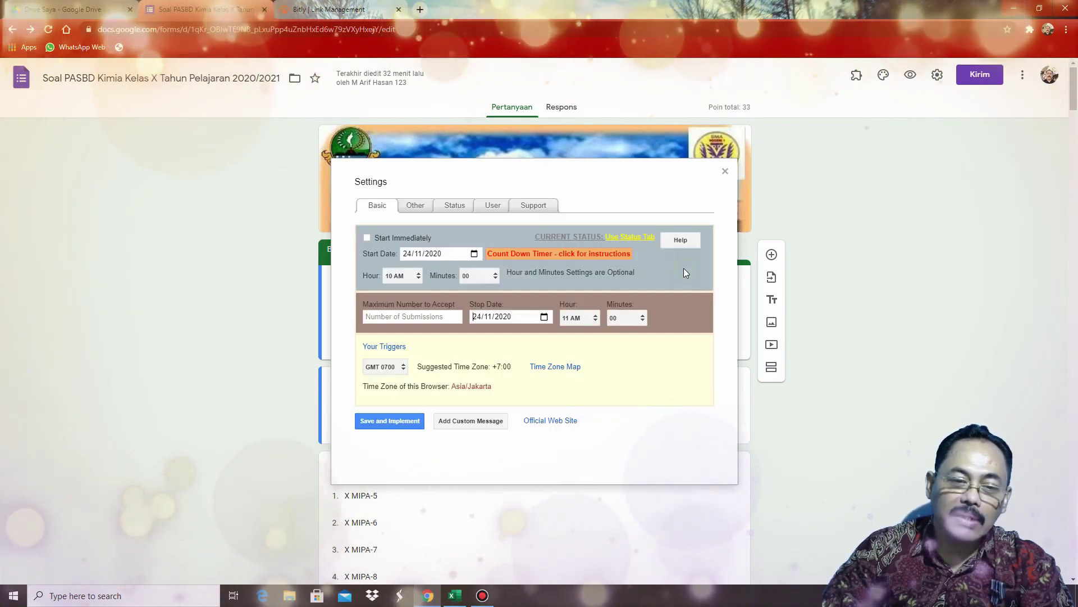
Step: Show the add-on's Other settings and review the current message and the message shown before the form starts accepting submissions
left_click(415, 207)
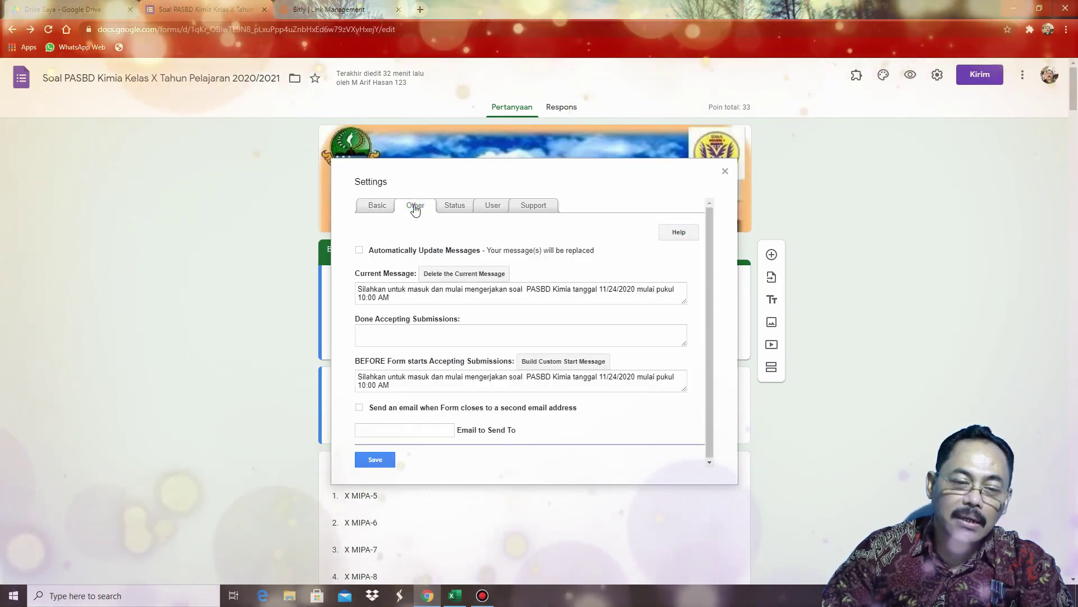
left_click(443, 302)
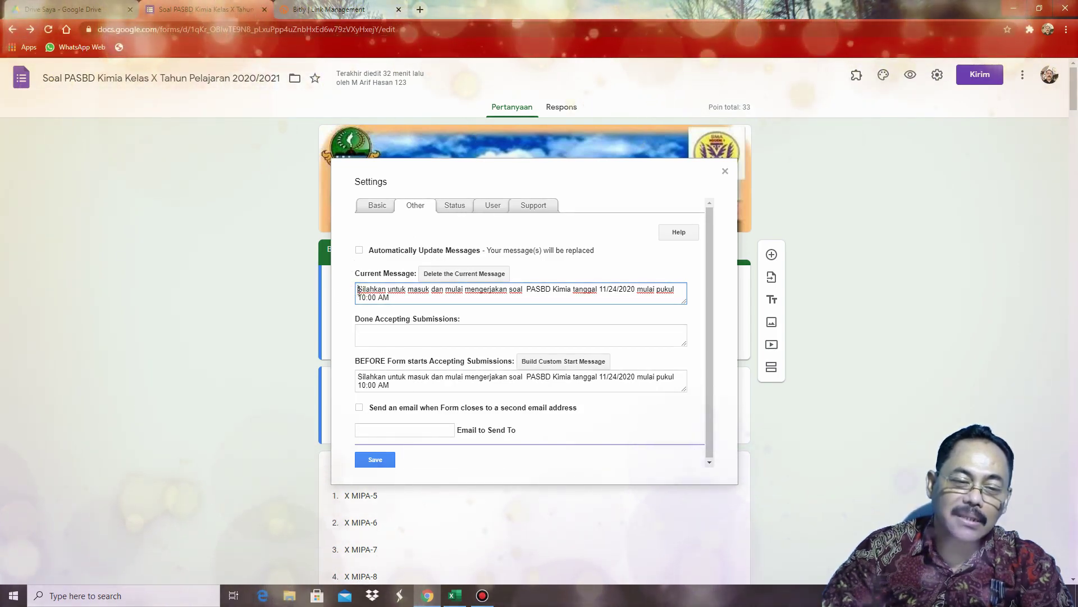
left_click_drag(360, 289, 637, 299)
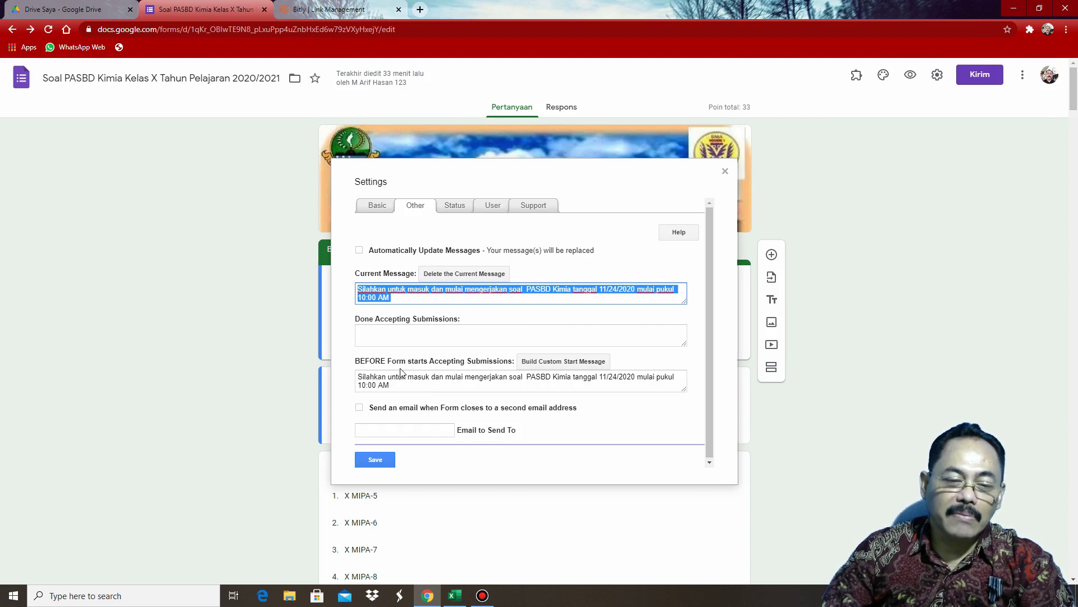
left_click(389, 385)
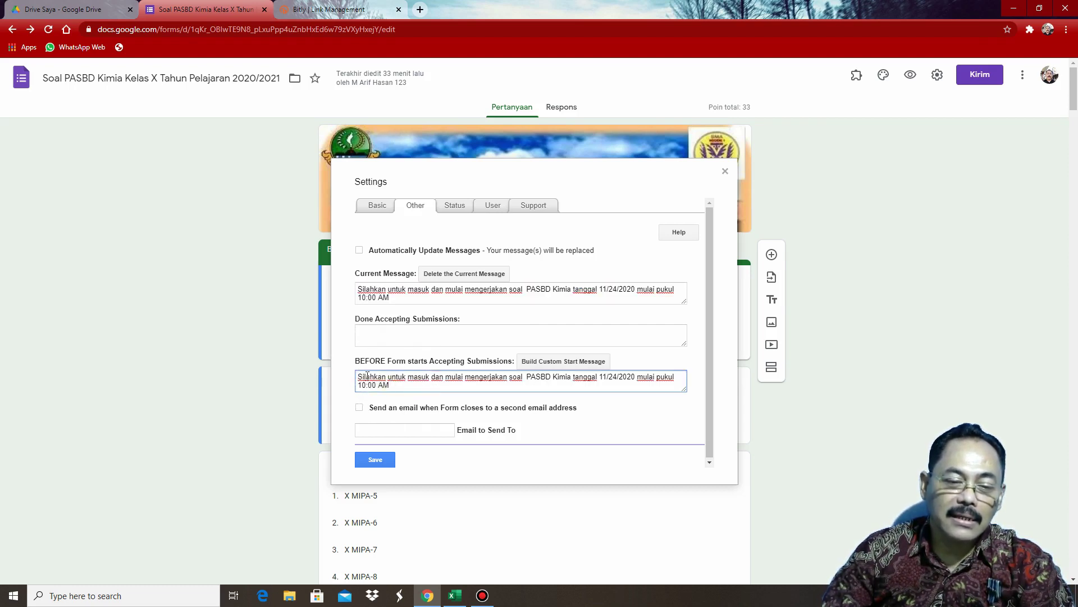
left_click_drag(359, 288, 409, 297)
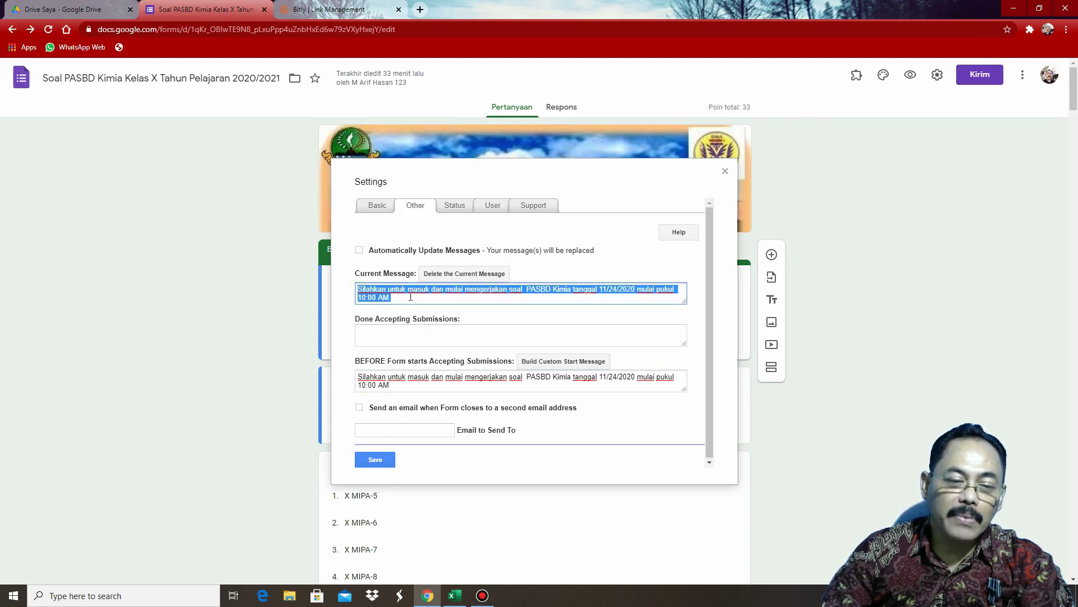
left_click(396, 385)
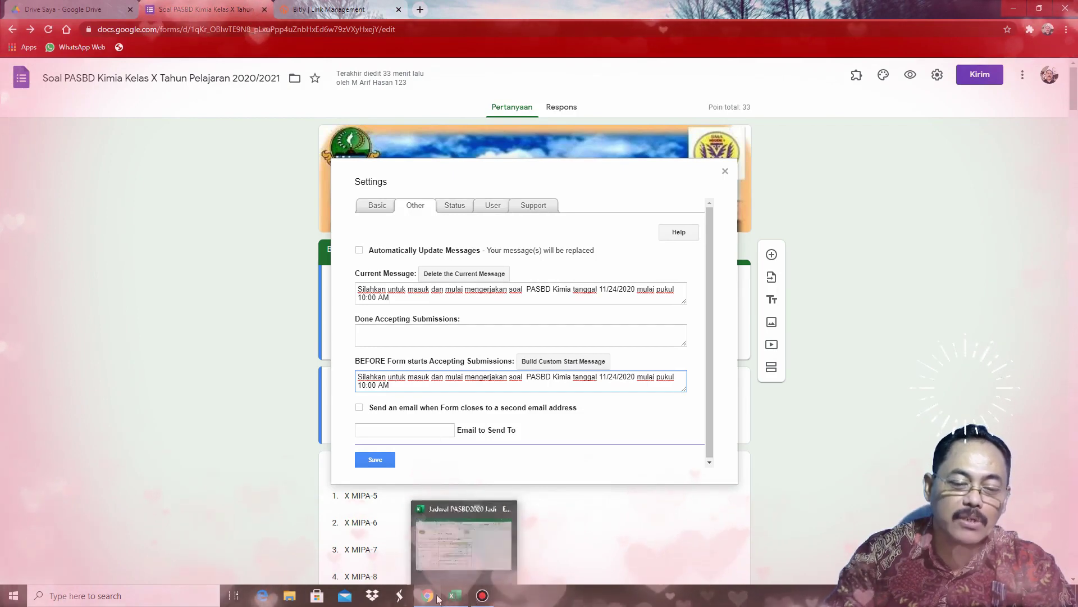
Step: View the image WhatsApp Image 2020-11-21 at 18.06.14 from the Downloads folder, and close it along with File Explorer
left_click(289, 595)
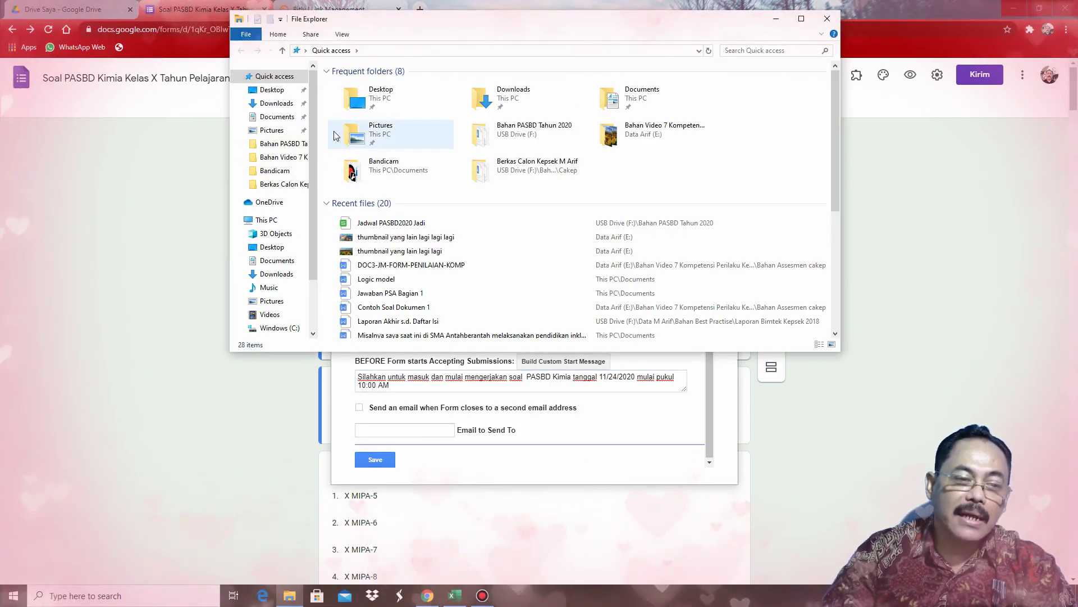
left_click(276, 104)
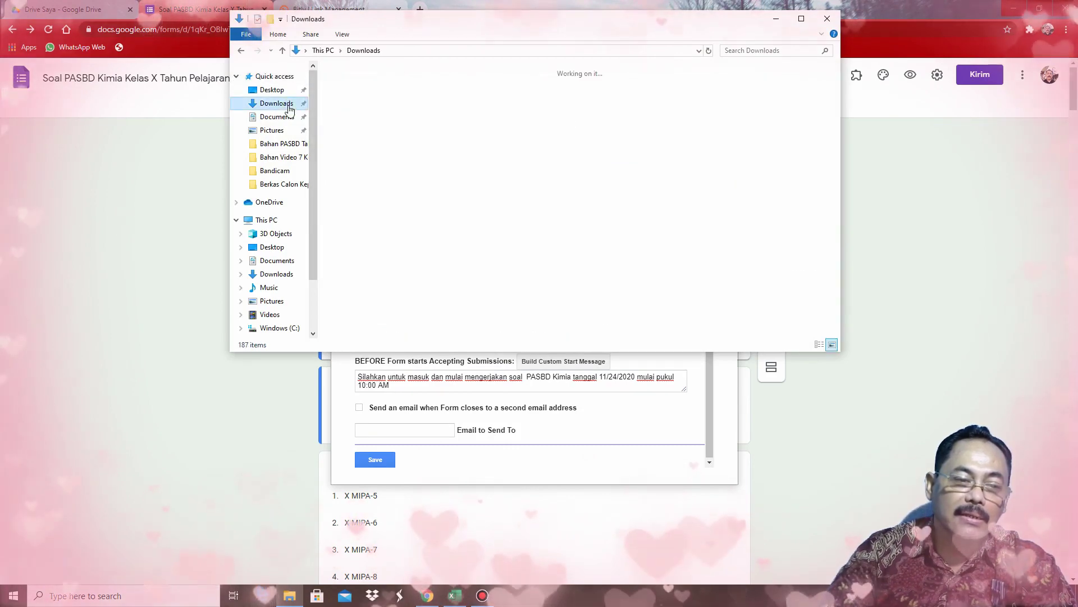
left_click(360, 135)
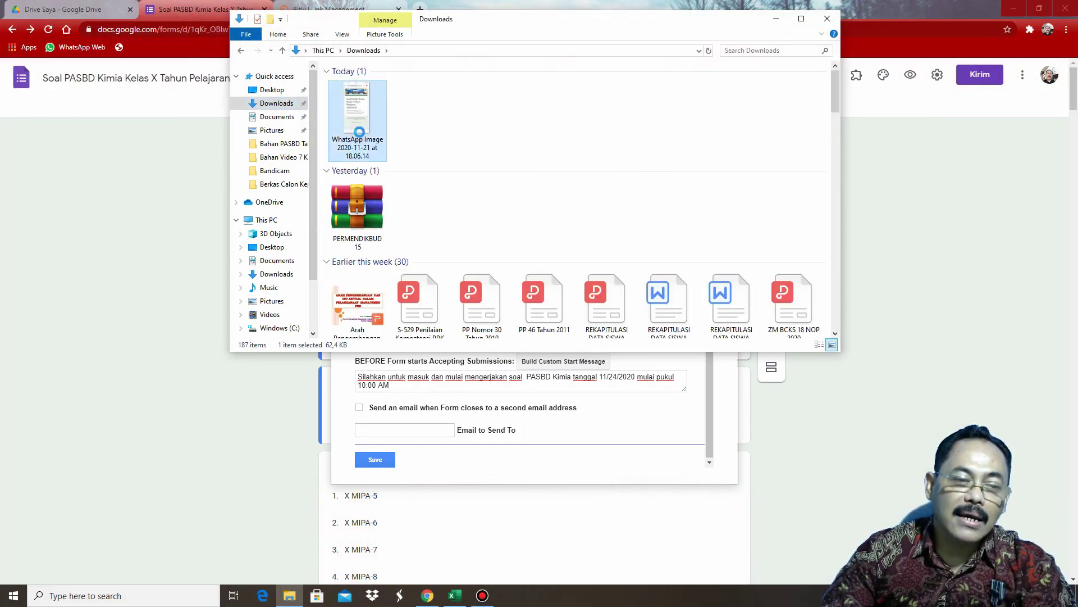
right_click(359, 132)
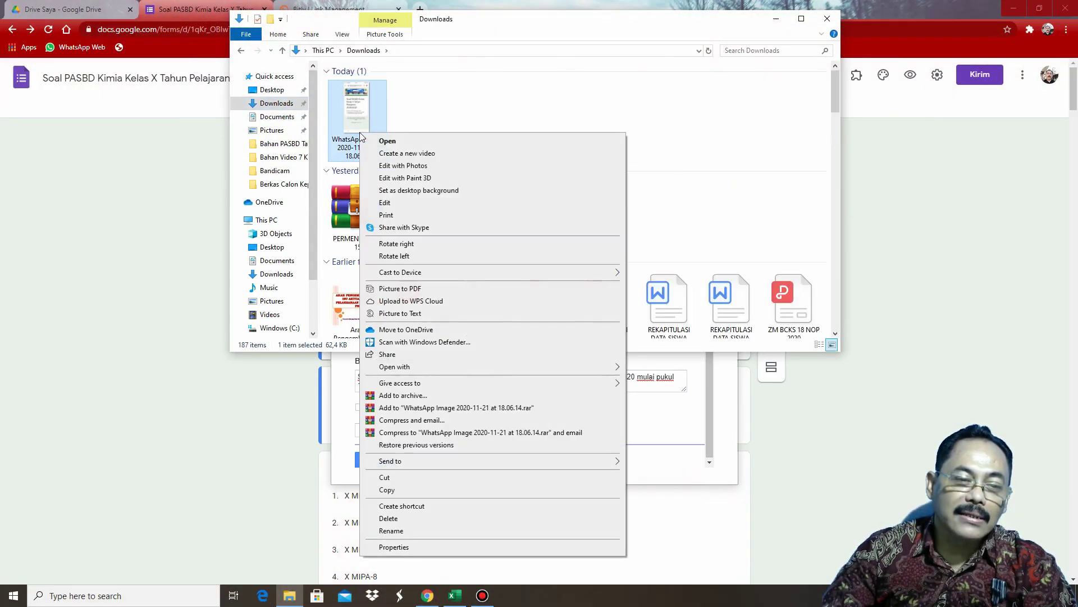
left_click(388, 141)
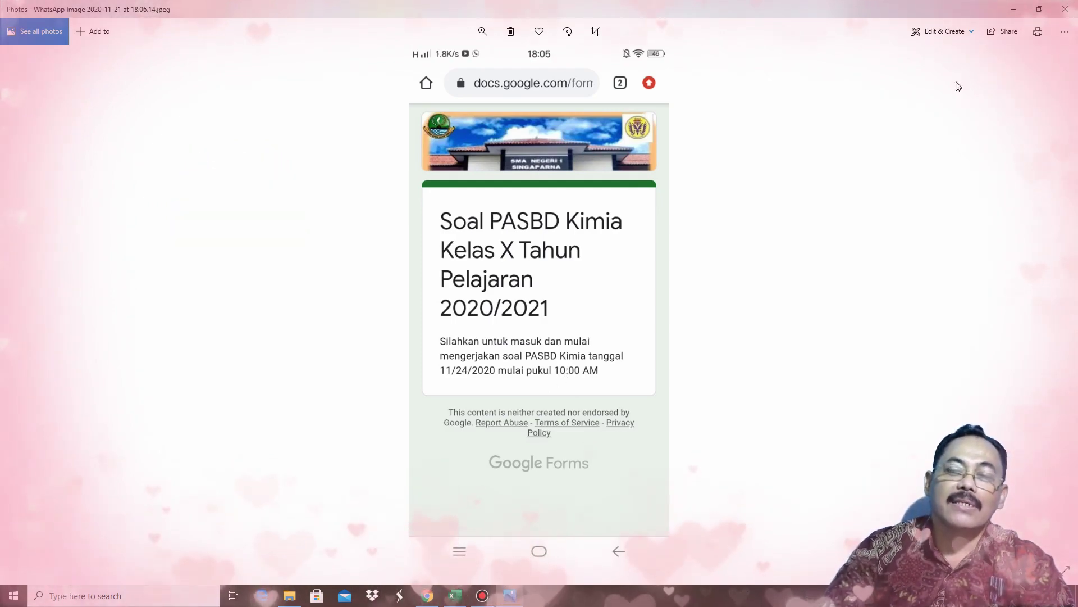
left_click(1064, 12)
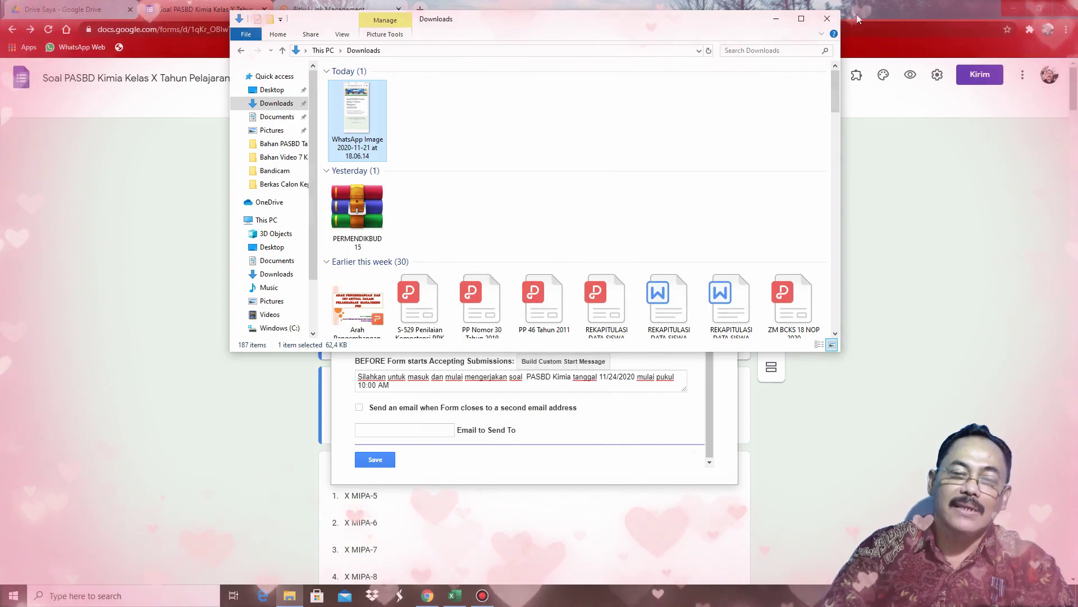
left_click(827, 18)
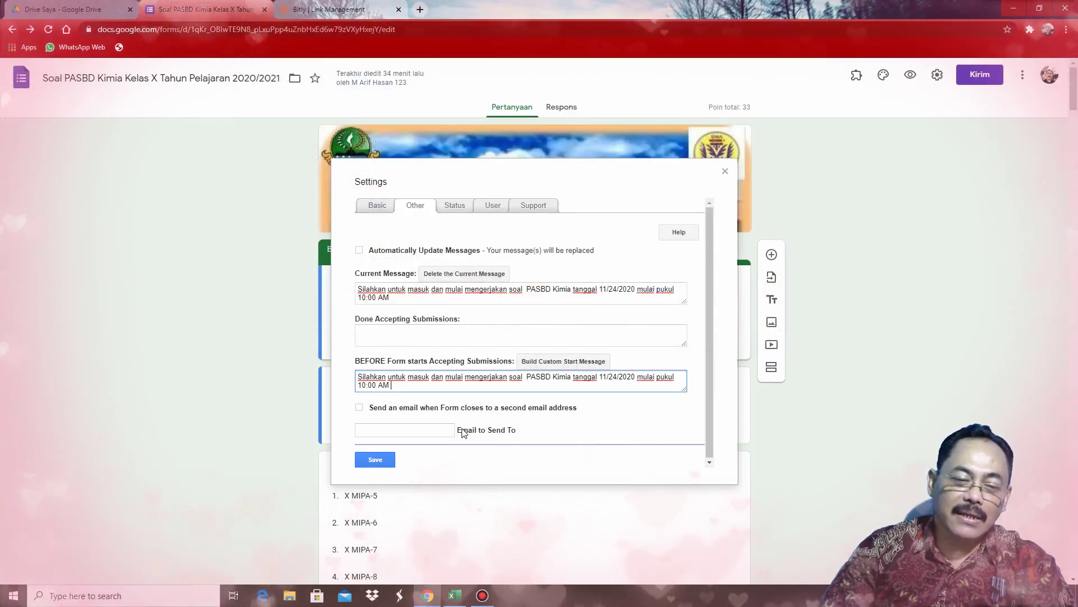
Step: Check the add-on's trigger status, and save and implement the Basic settings again before closing the dialog
left_click(456, 207)
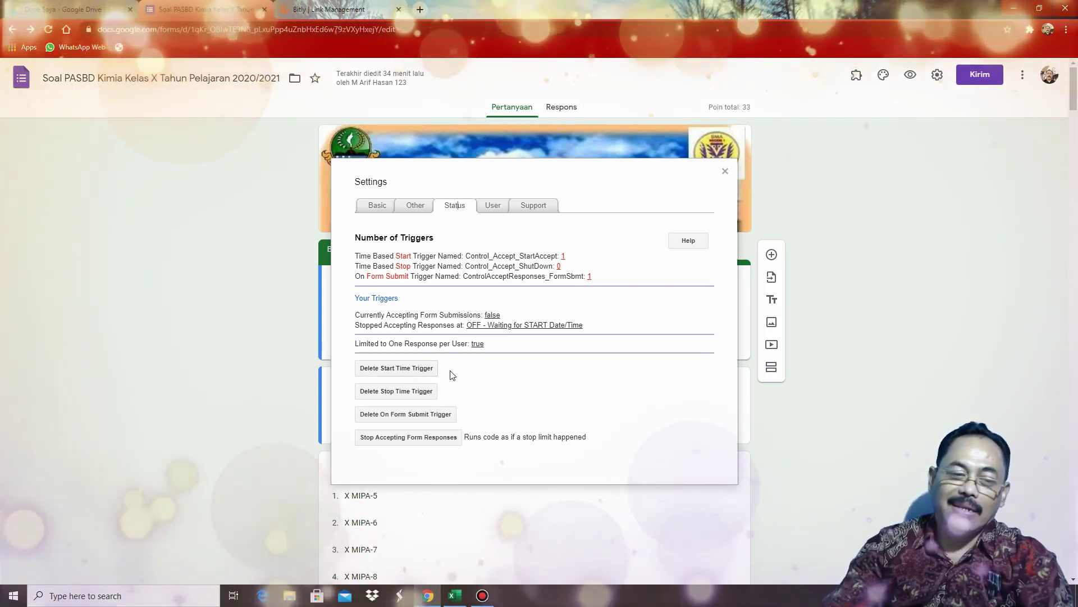
left_click(376, 207)
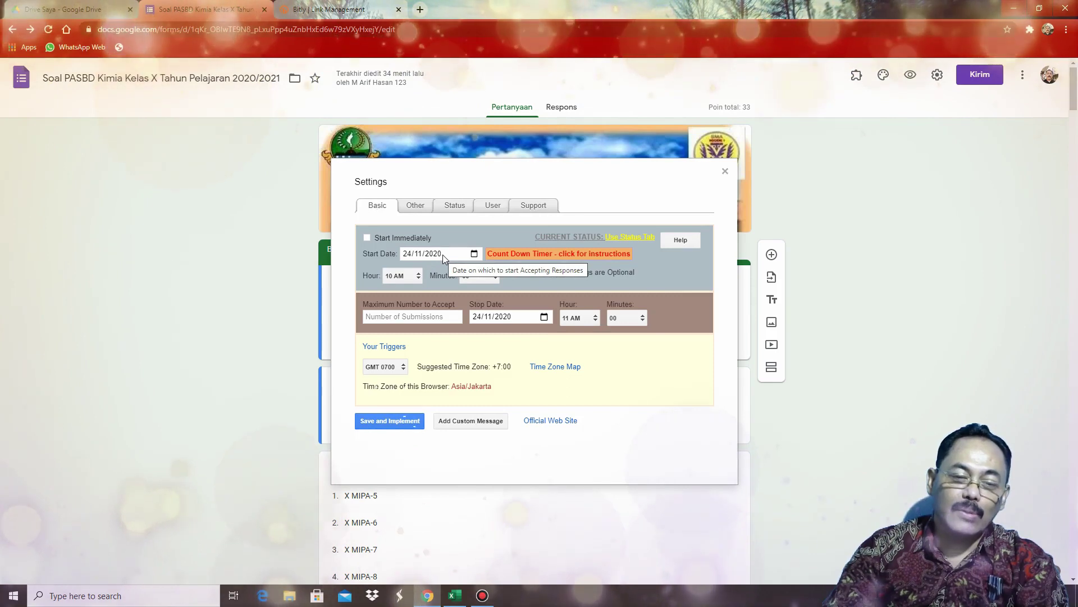
left_click(402, 424)
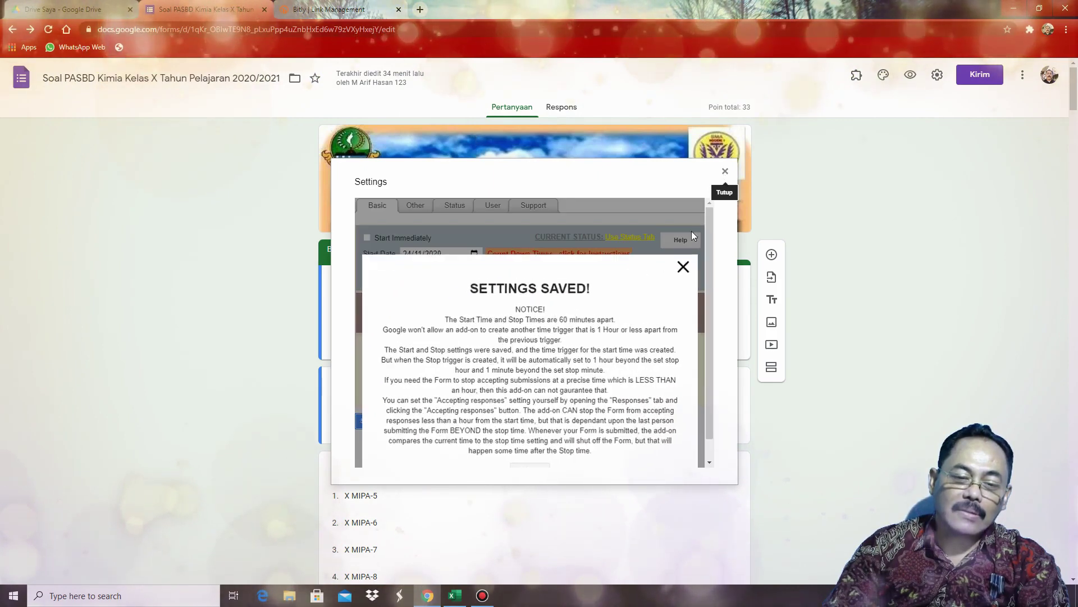
left_click(683, 267)
left_click(725, 171)
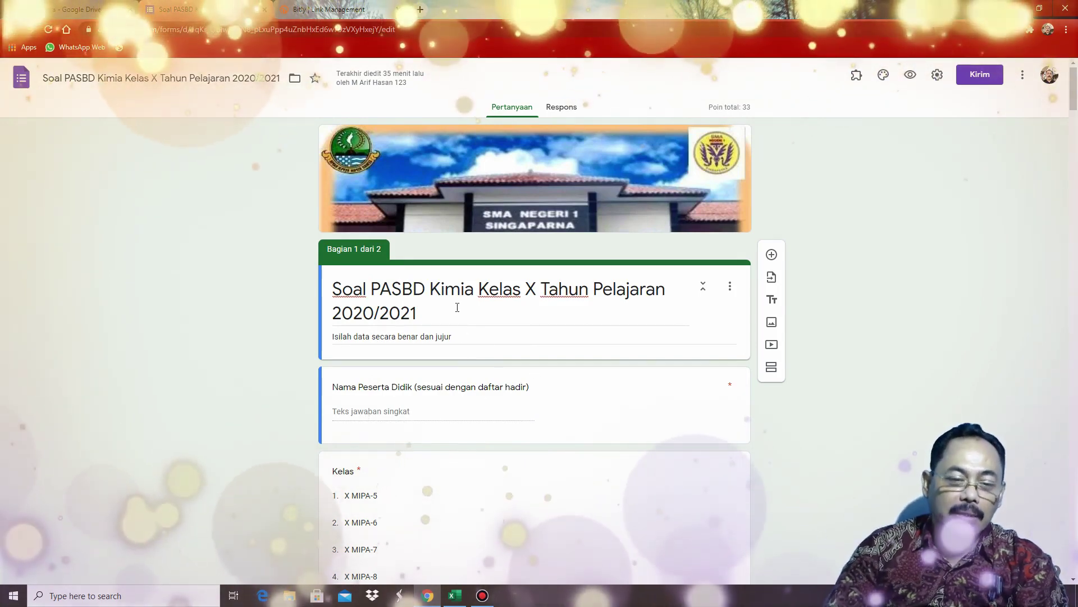
triple_click(437, 315)
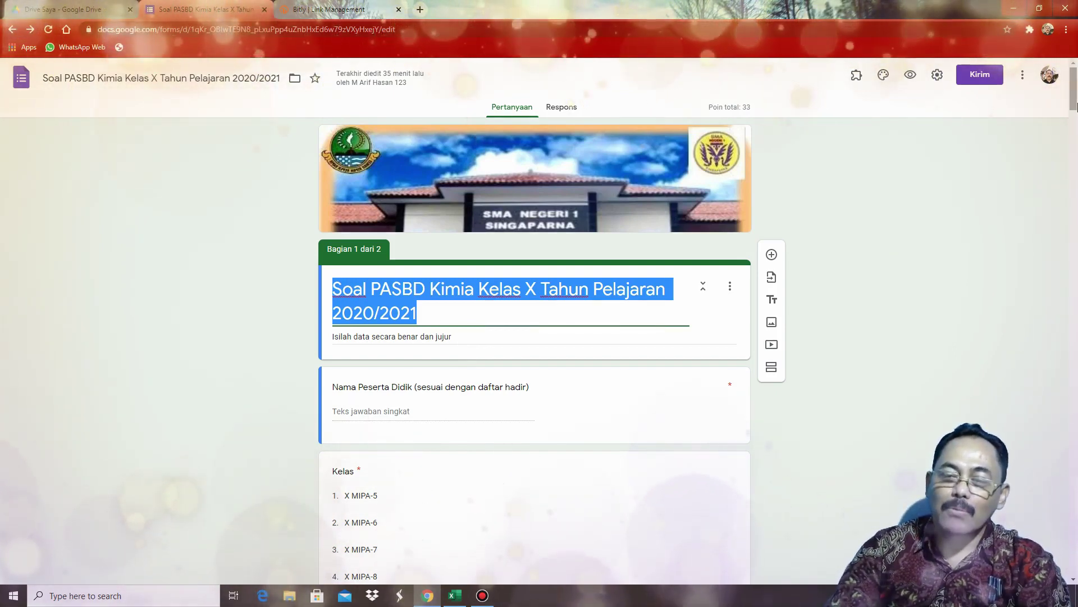
scroll(1073, 106, "down", 2)
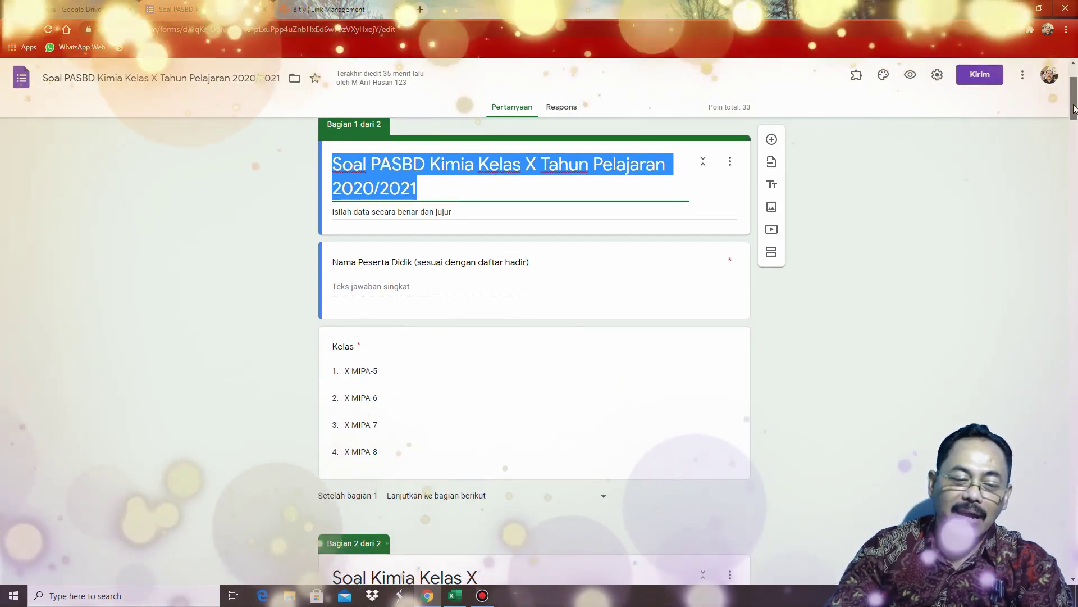
scroll(1074, 107, "up", 2)
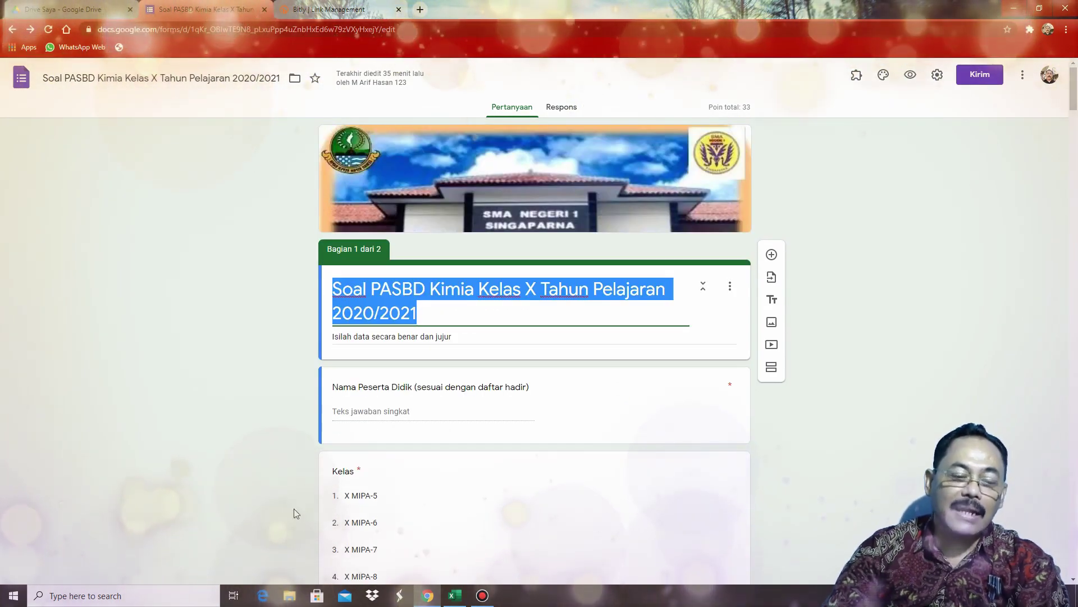
Step: Reopen the WhatsApp screenshot of the closed form from the Downloads folder, review its message and close the image
left_click(289, 596)
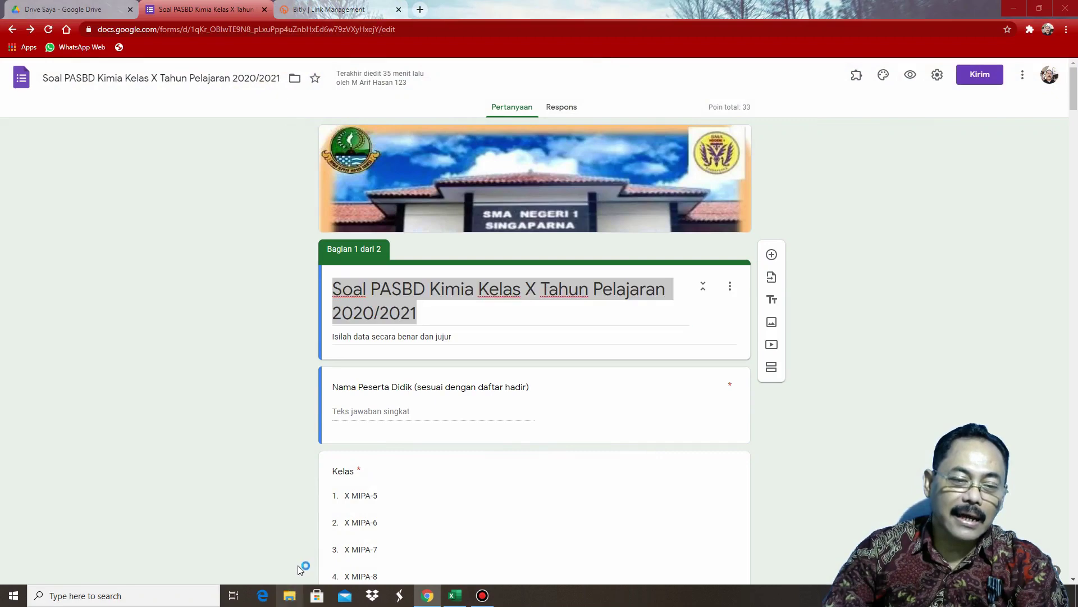
left_click(292, 105)
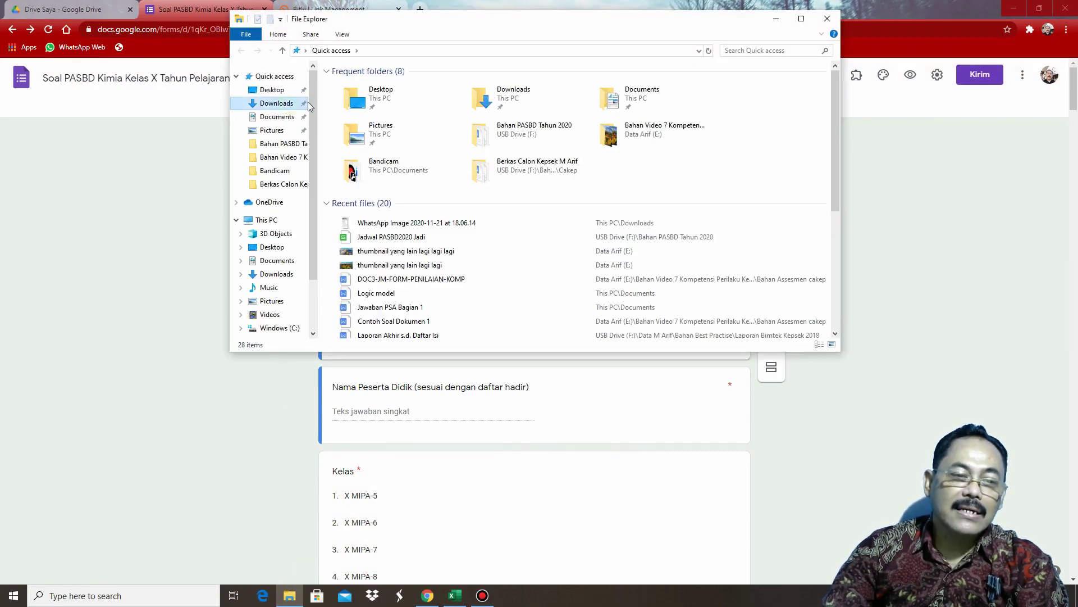
double_click(365, 103)
right_click(365, 102)
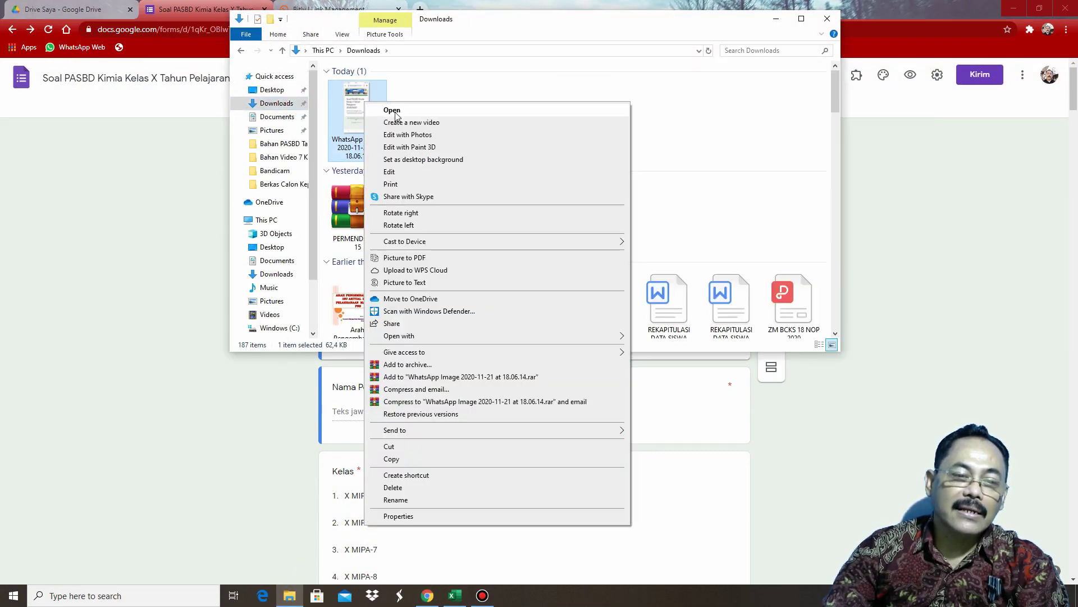
left_click(397, 111)
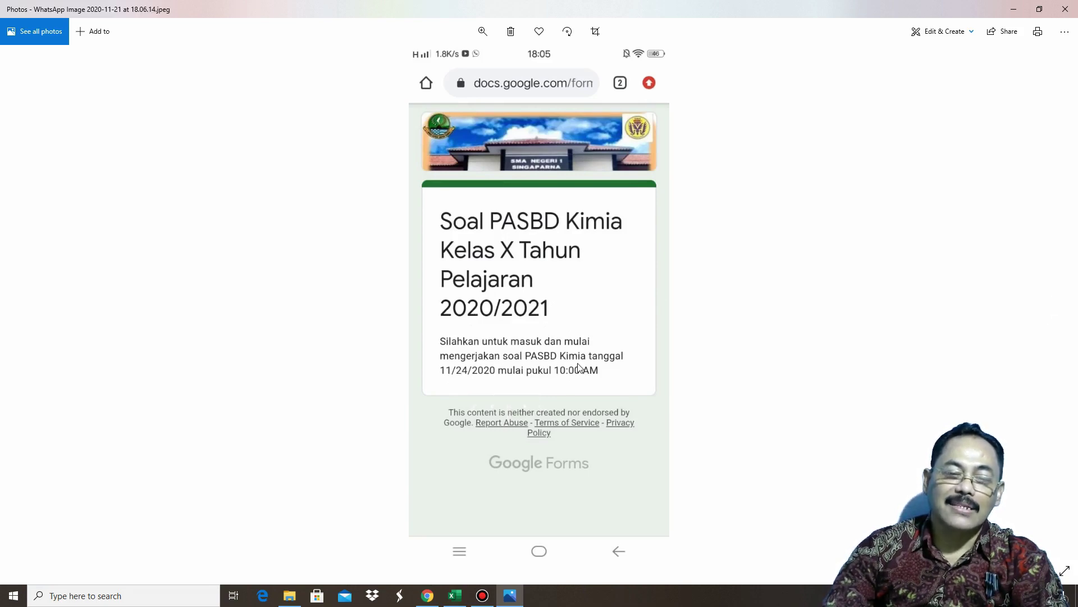
left_click(1073, 11)
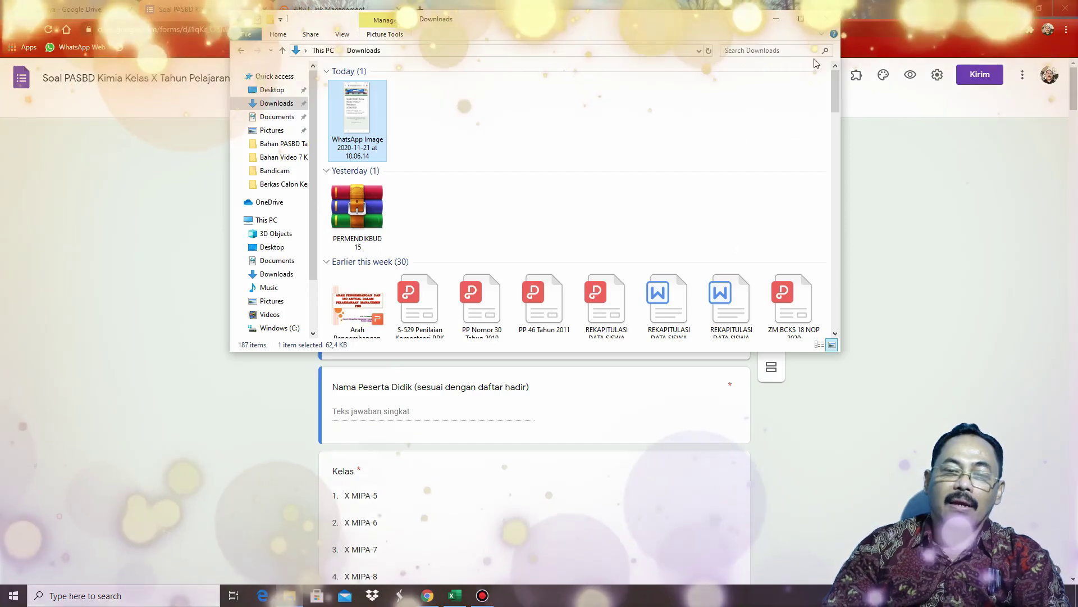